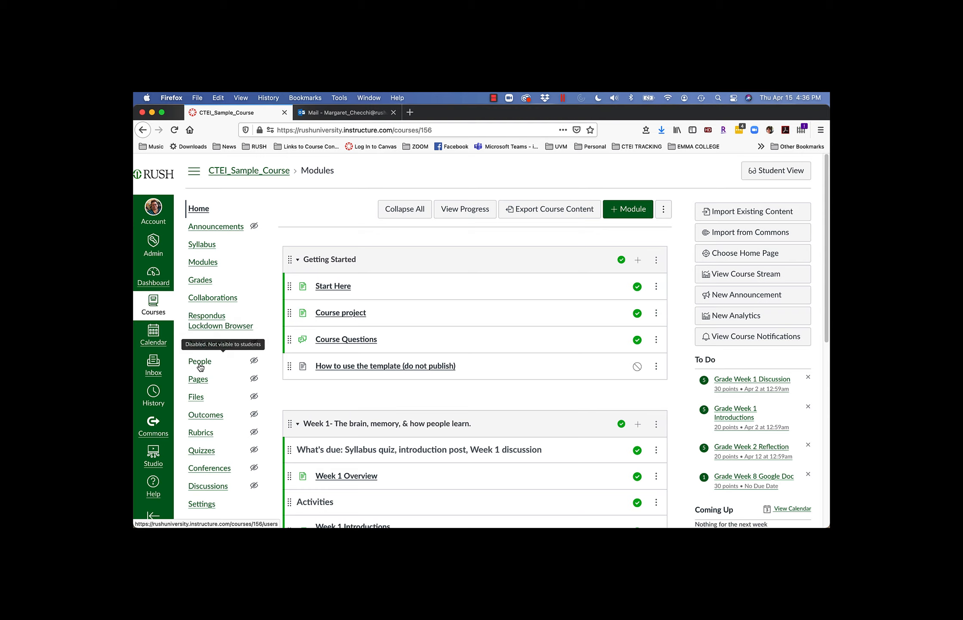
Open the course's Assignments page and move Introduction forum from the Assignments group into the Assignment group
left_click(207, 347)
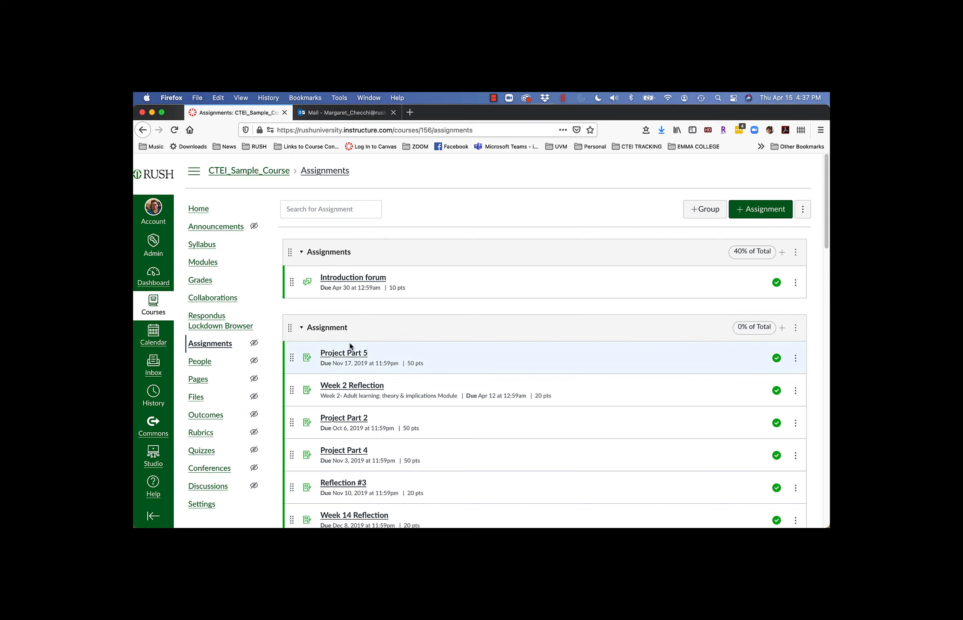
scroll(362, 346, "down", 3)
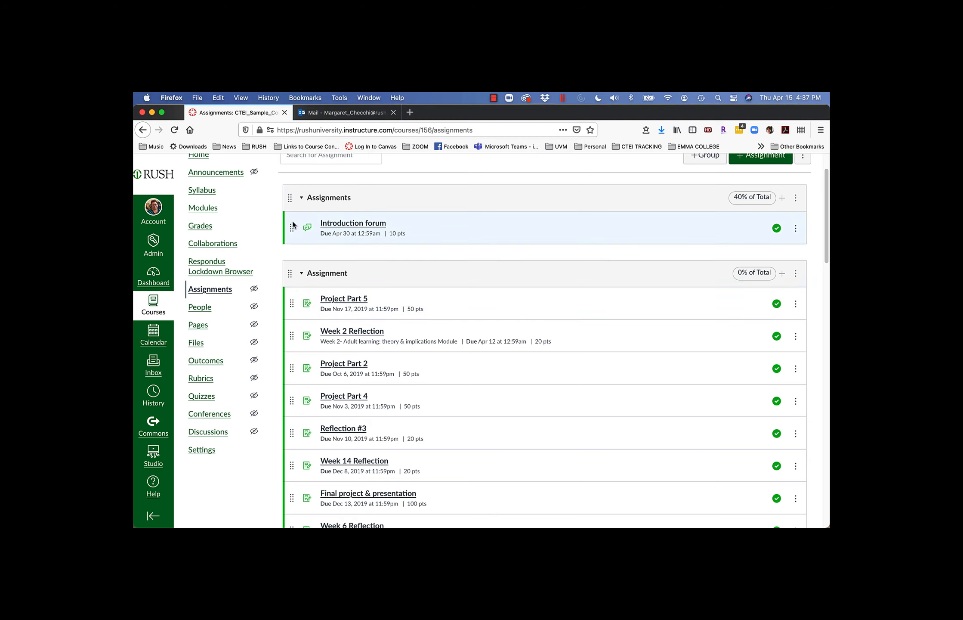
left_click_drag(291, 227, 301, 279)
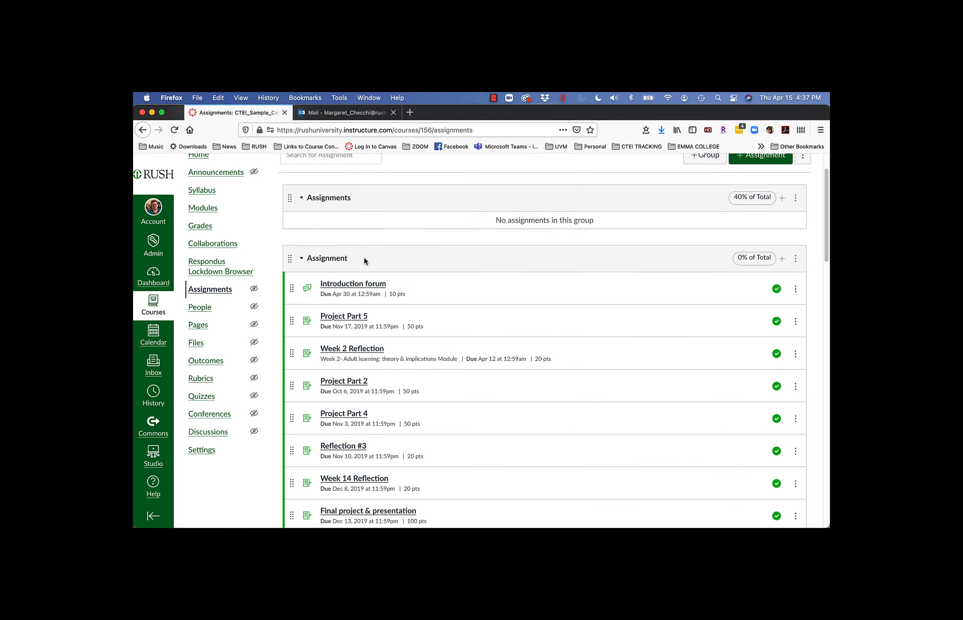
Delete the empty Assignments group and confirm the deletion
left_click(797, 198)
left_click(769, 240)
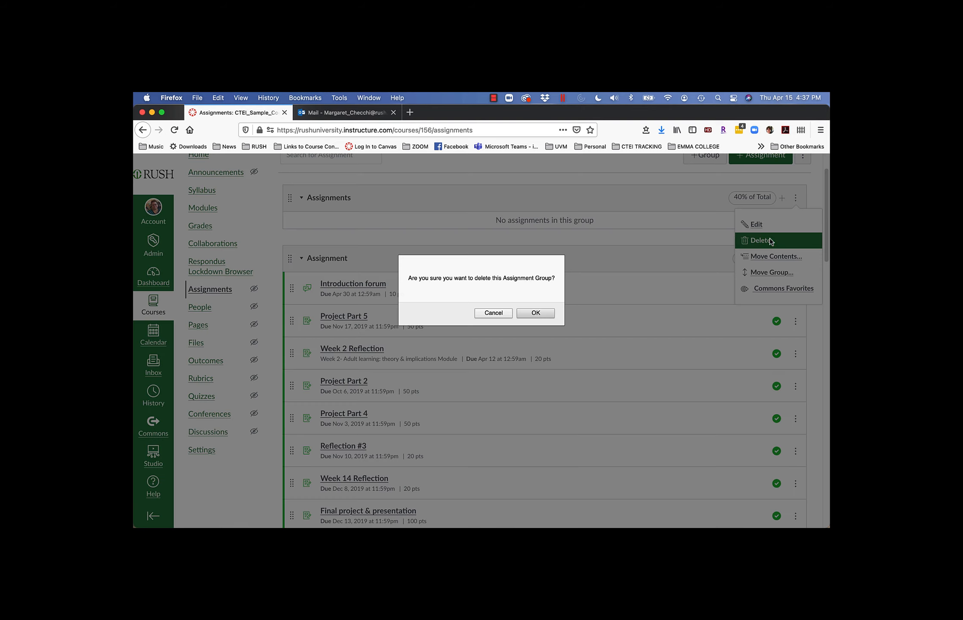
left_click(535, 313)
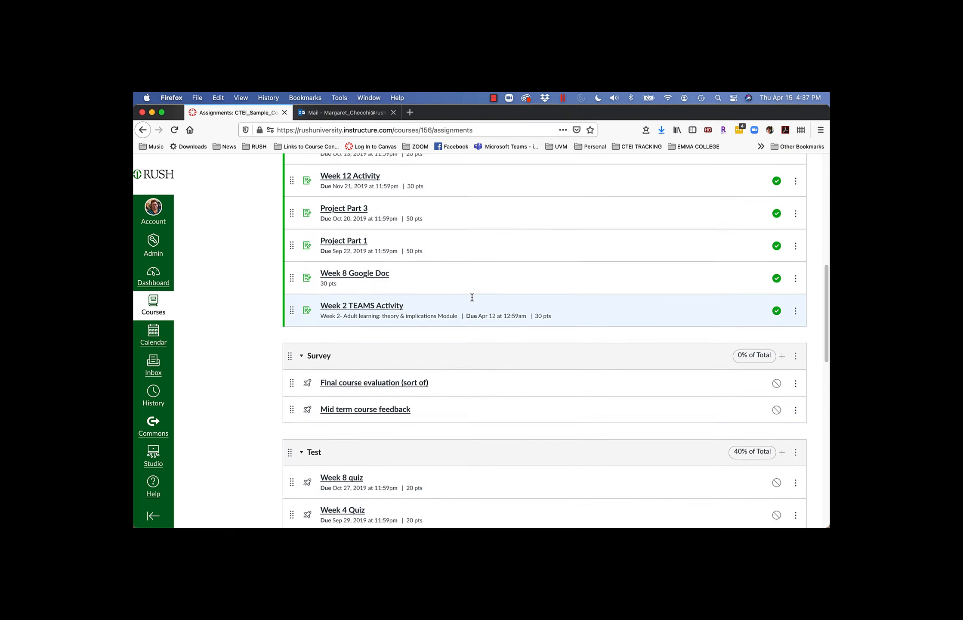
Add a new assignment group named Project, leaving its grade percentage blank
scroll(470, 297, "up", 5)
scroll(470, 300, "up", 4)
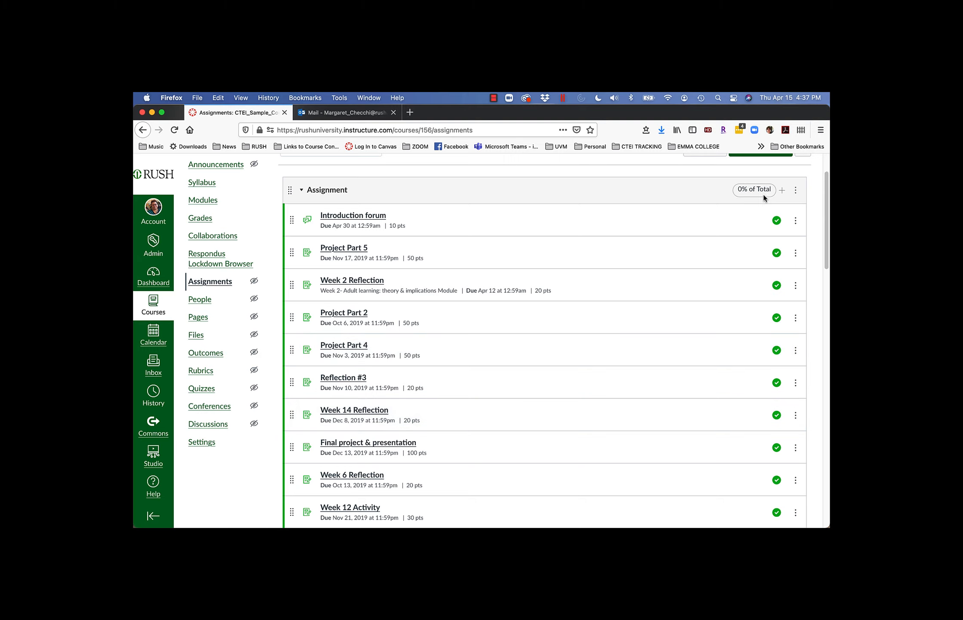
scroll(679, 208, "up", 2)
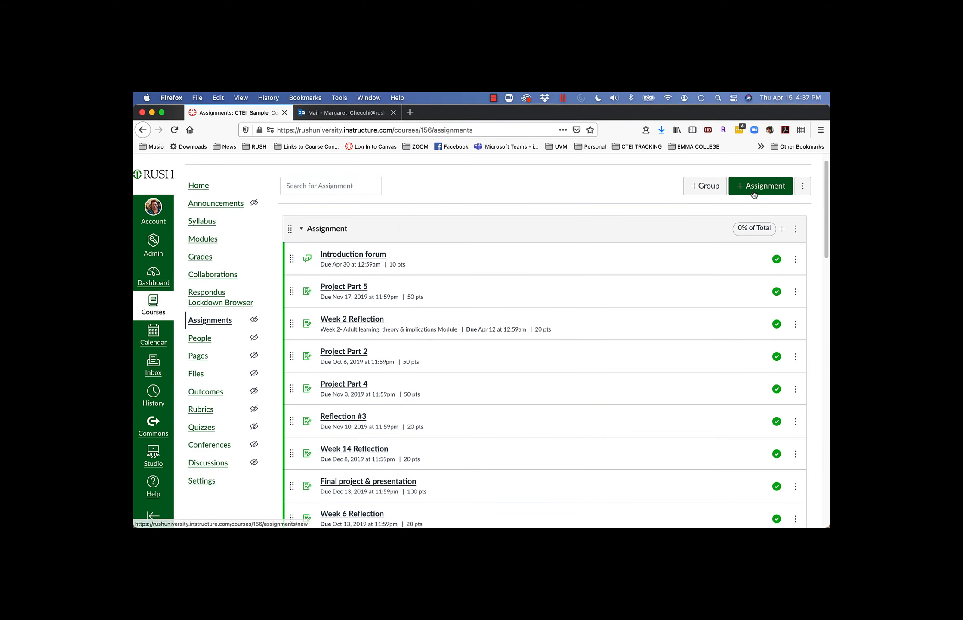
left_click(709, 189)
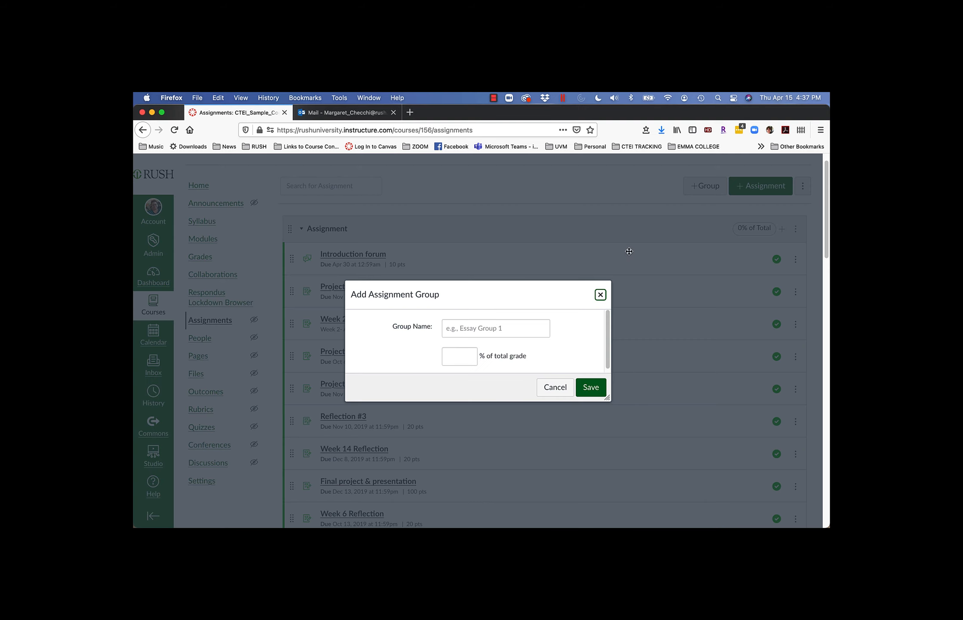
left_click(475, 332)
type("Project")
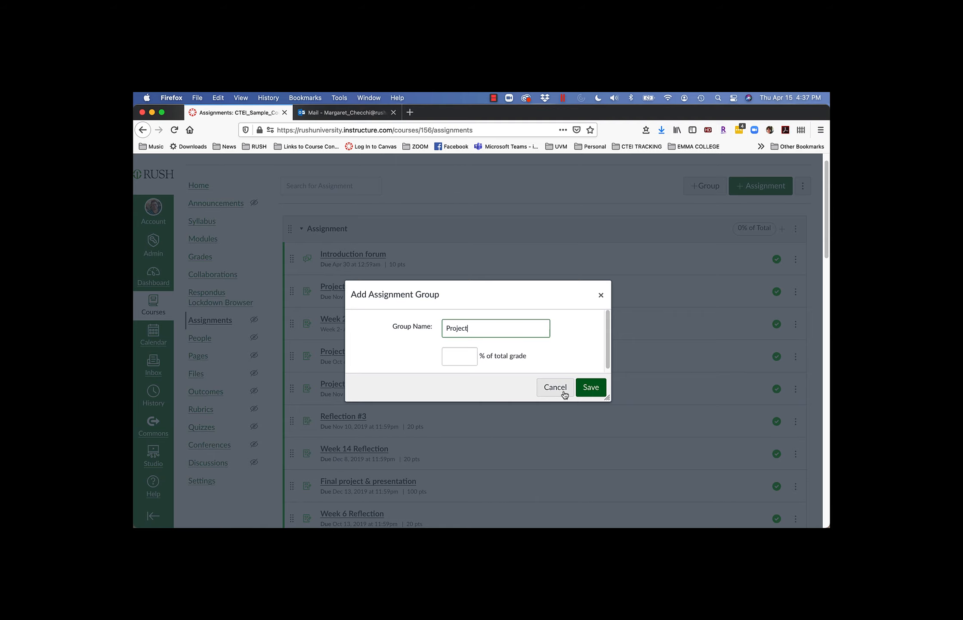
left_click(589, 387)
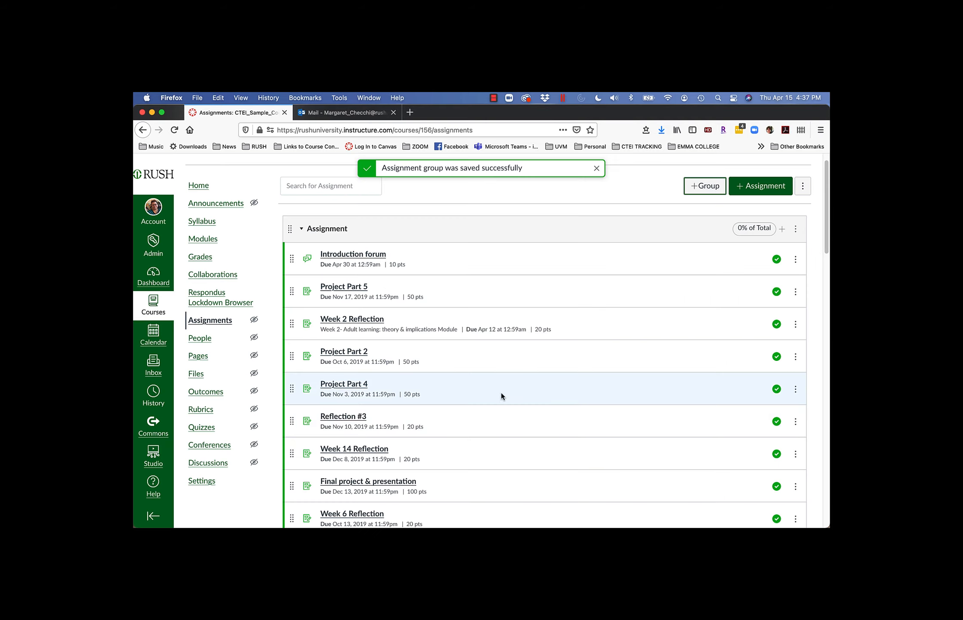
Move the Project group up the list so it sits directly below the Assignment group
scroll(489, 309, "down", 10)
scroll(490, 308, "down", 10)
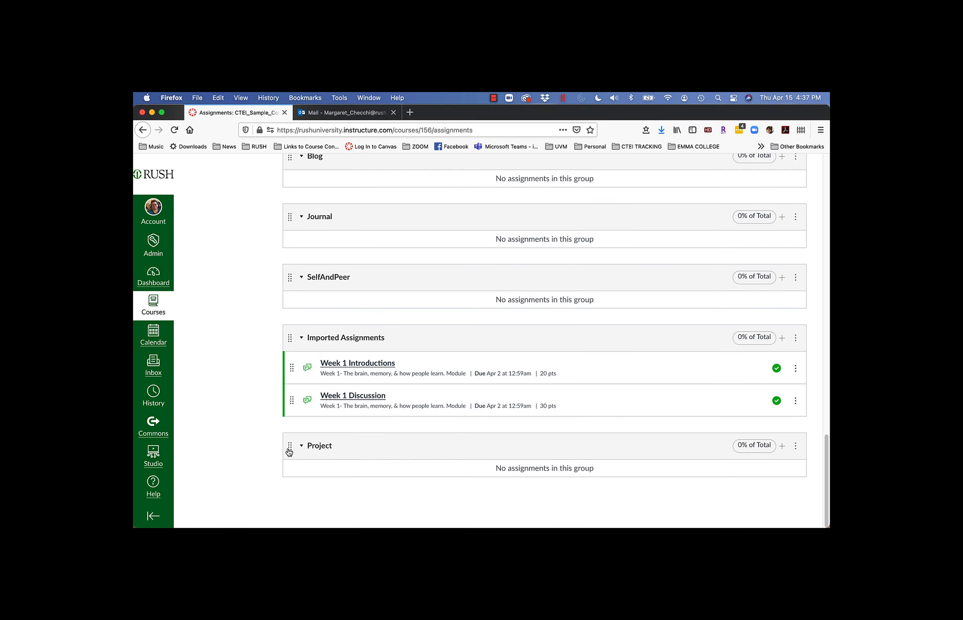
left_click_drag(289, 451, 295, 387)
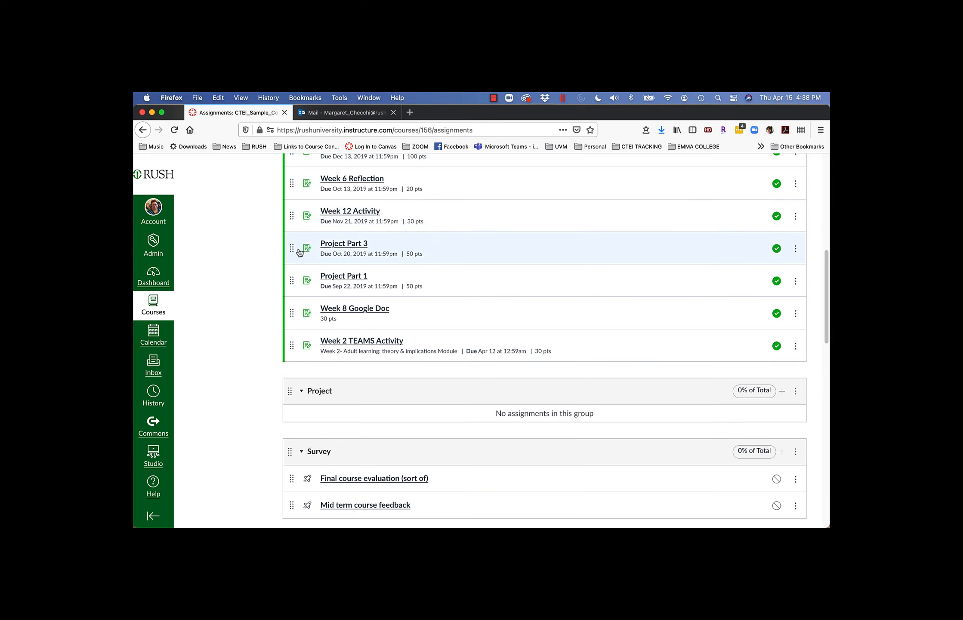
Move Project Parts 1 to 5 and Final project & presentation from the Assignment group into the Project group, in numerical order
left_click_drag(300, 253, 301, 389)
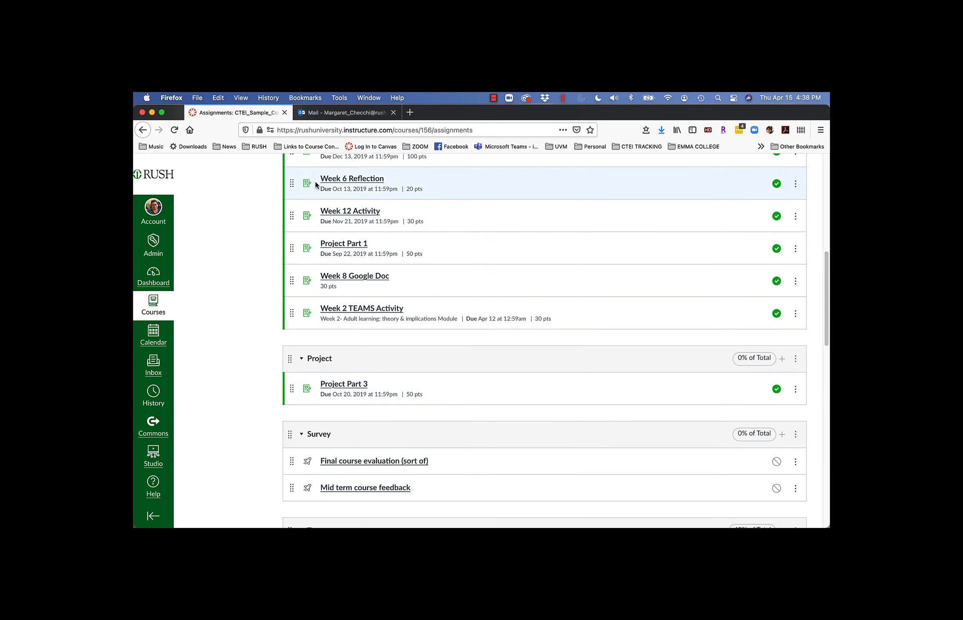
left_click_drag(292, 249, 292, 353)
scroll(303, 236, "up", 2)
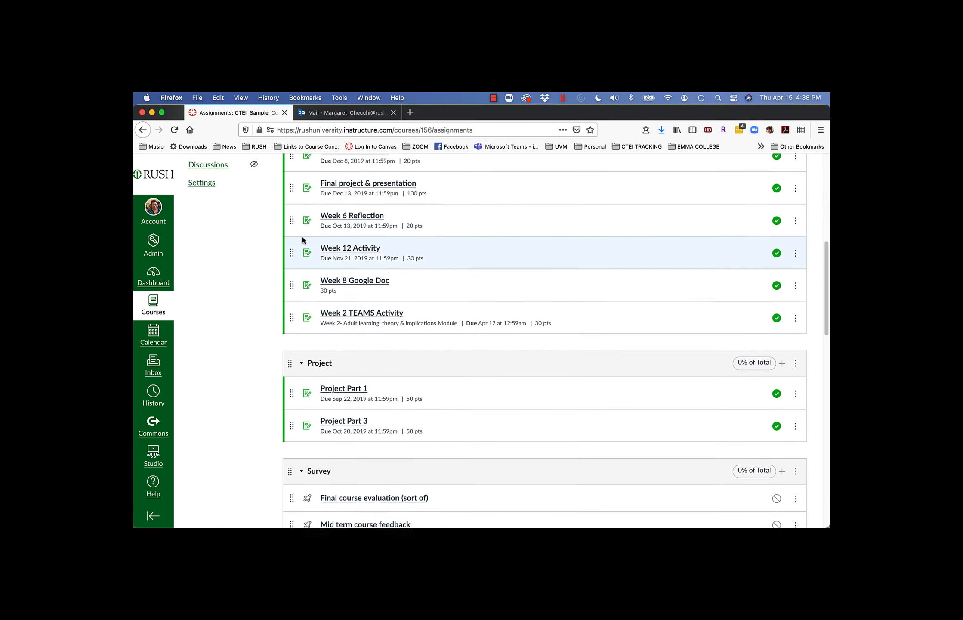
scroll(302, 237, "up", 5)
left_click_drag(292, 170, 293, 514)
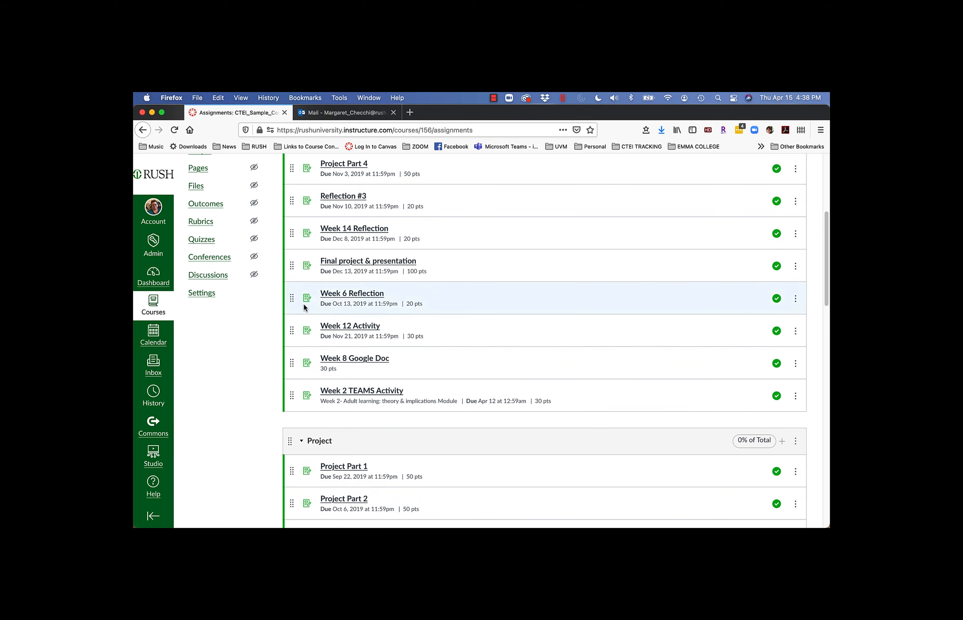
scroll(310, 208, "up", 3)
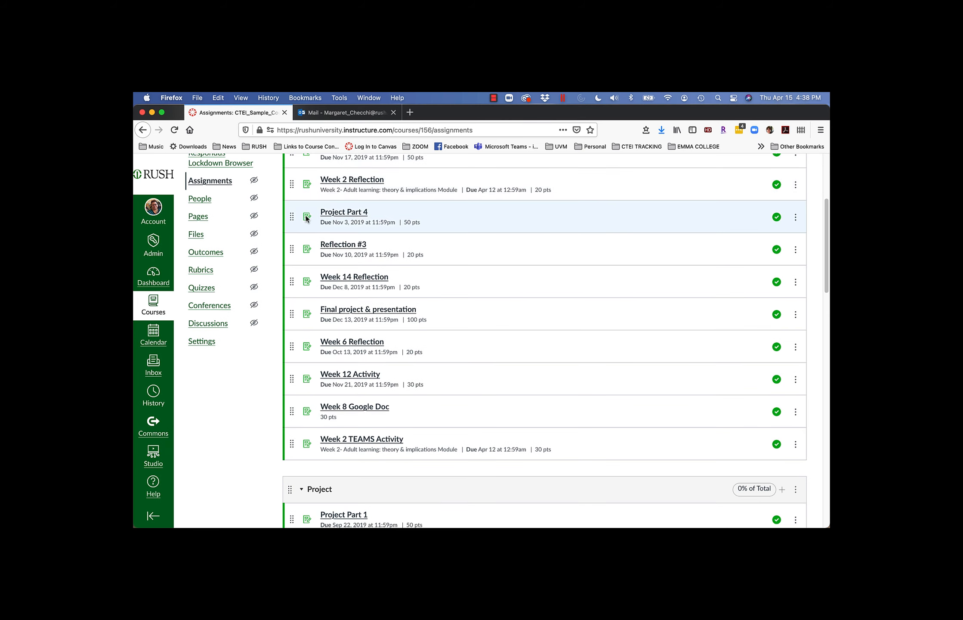
scroll(301, 353, "down", 8)
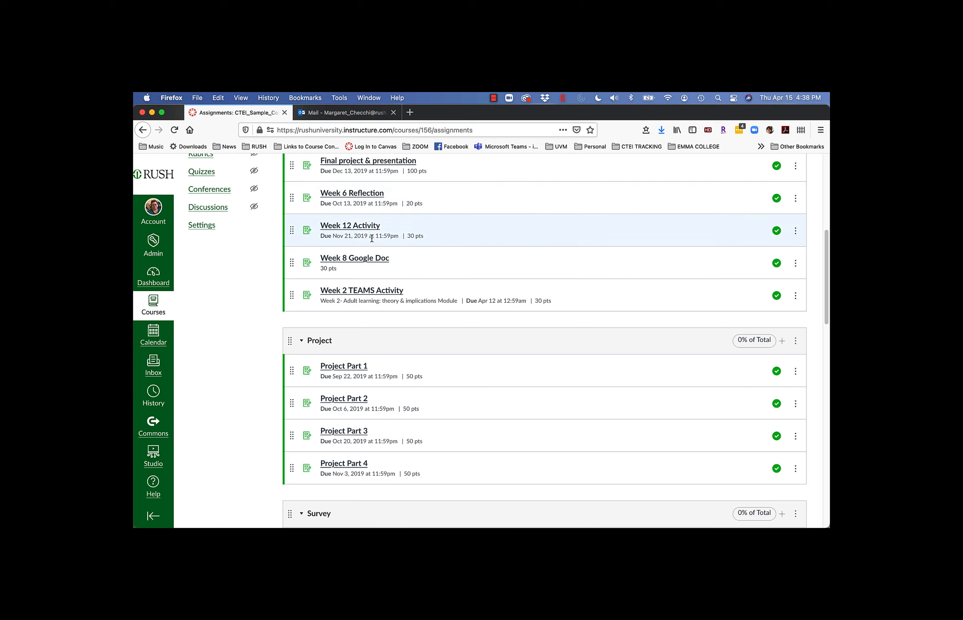
scroll(366, 232, "up", 2)
left_click_drag(295, 205, 310, 392)
scroll(292, 258, "up", 7)
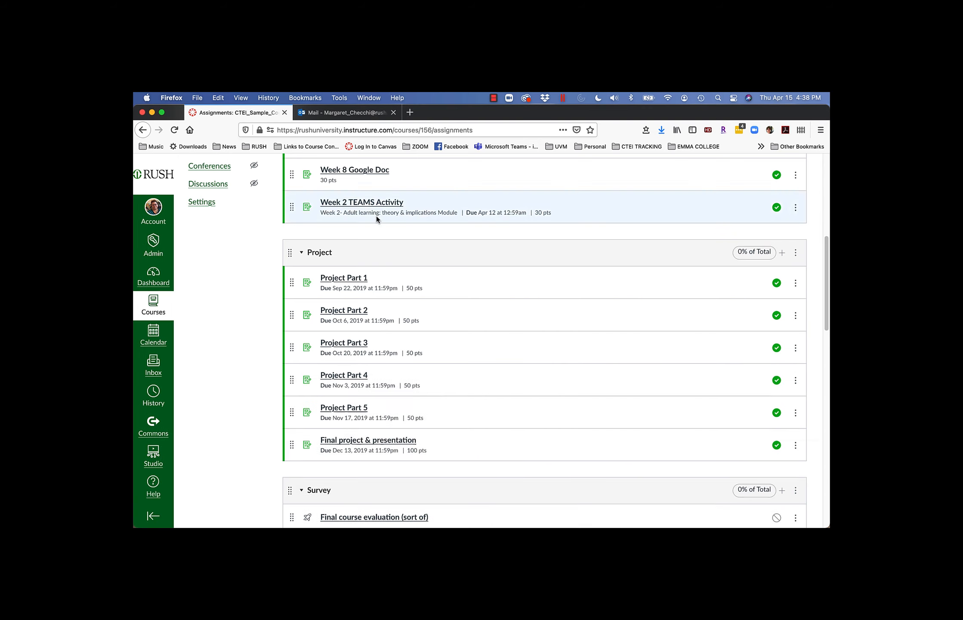
Reorder the Assignment group, placing Week 2 TEAMS Activity after Introduction forum, and Week 6 Reflection and Week 12 Activity above Week 14 Reflection
scroll(376, 216, "up", 10)
scroll(376, 215, "up", 3)
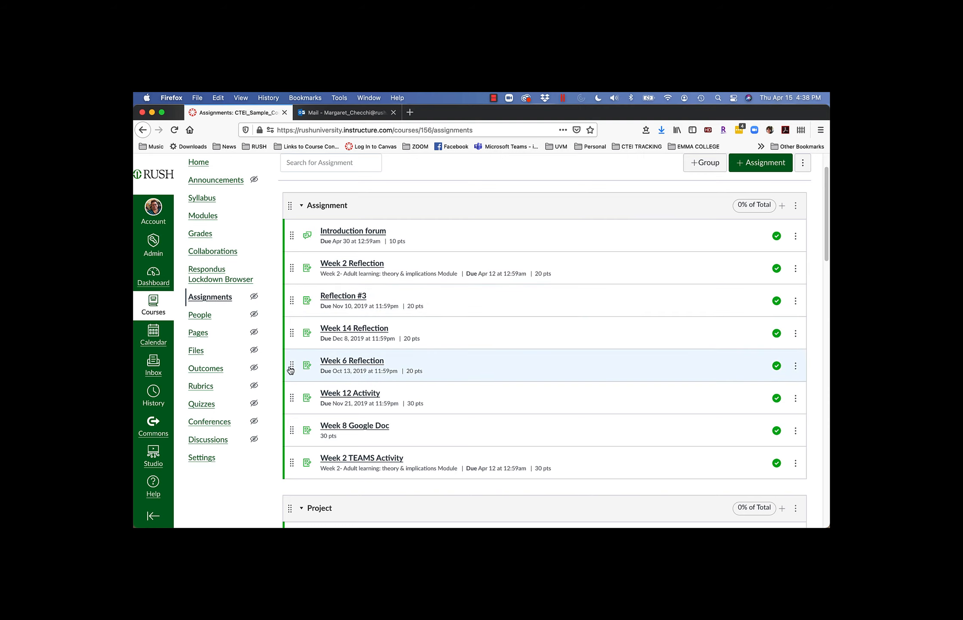
left_click_drag(292, 462, 296, 263)
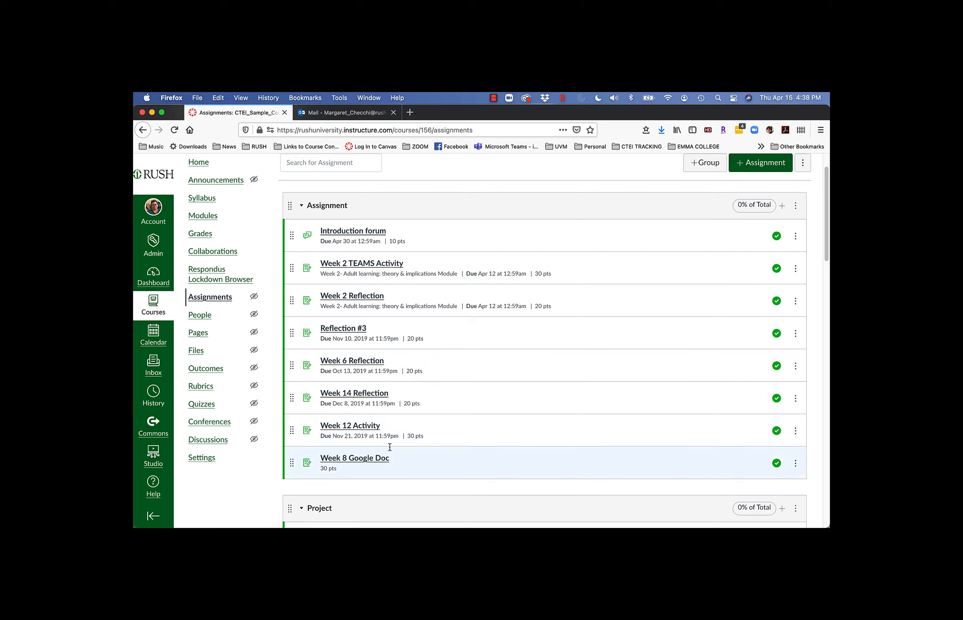
left_click_drag(292, 430, 290, 390)
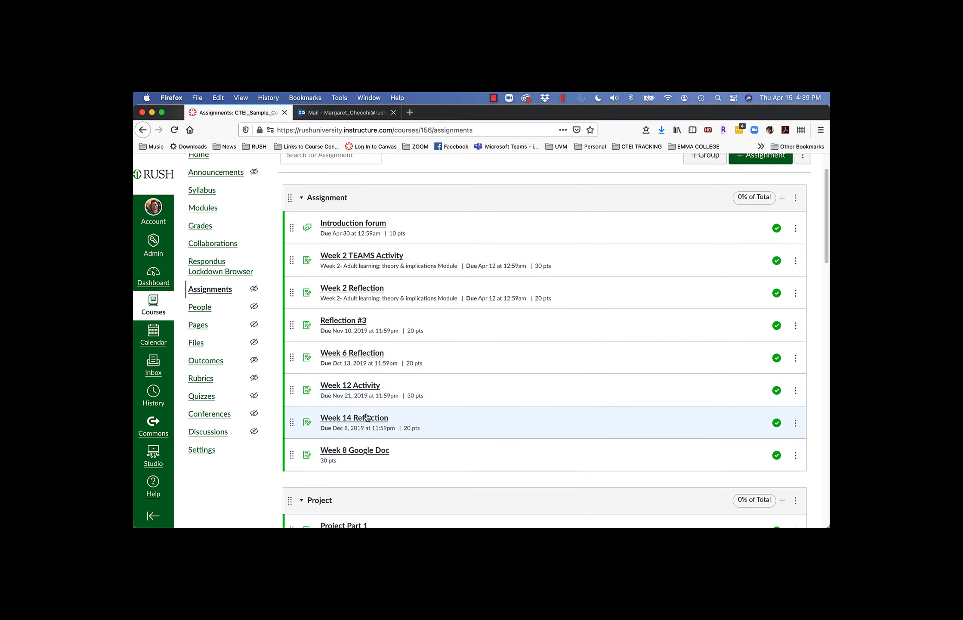
Move the Survey group down the list, below the Test, Papers & Abstracts, Total and WeightedTotal groups
scroll(408, 417, "down", 5)
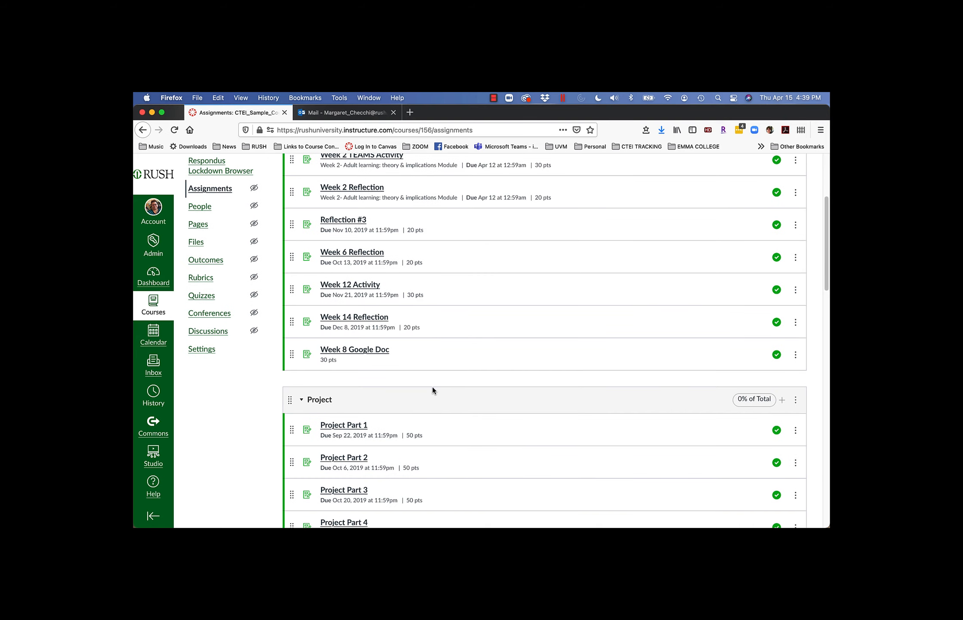
scroll(487, 323, "up", 5)
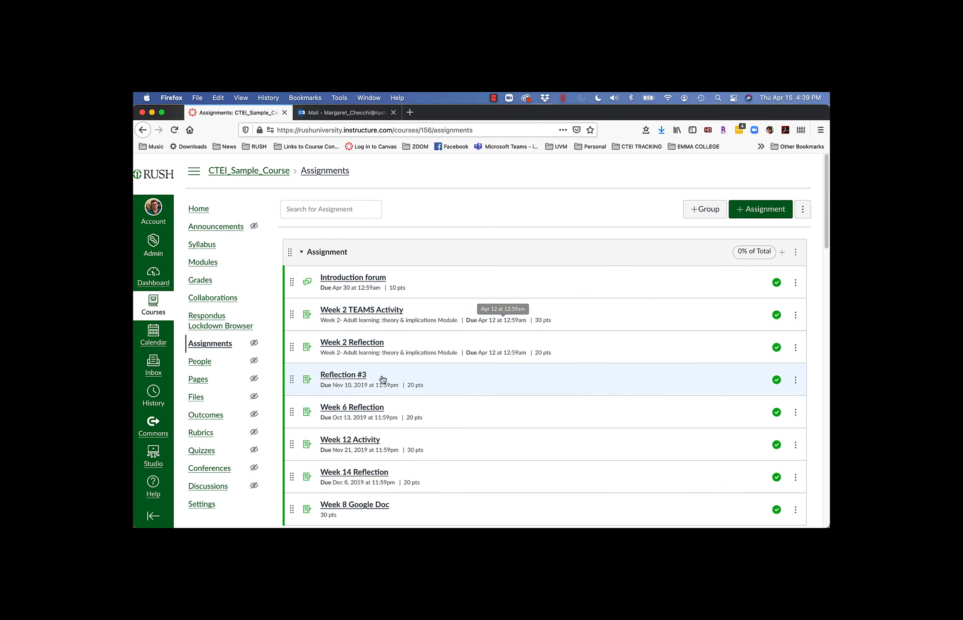
scroll(340, 377, "down", 10)
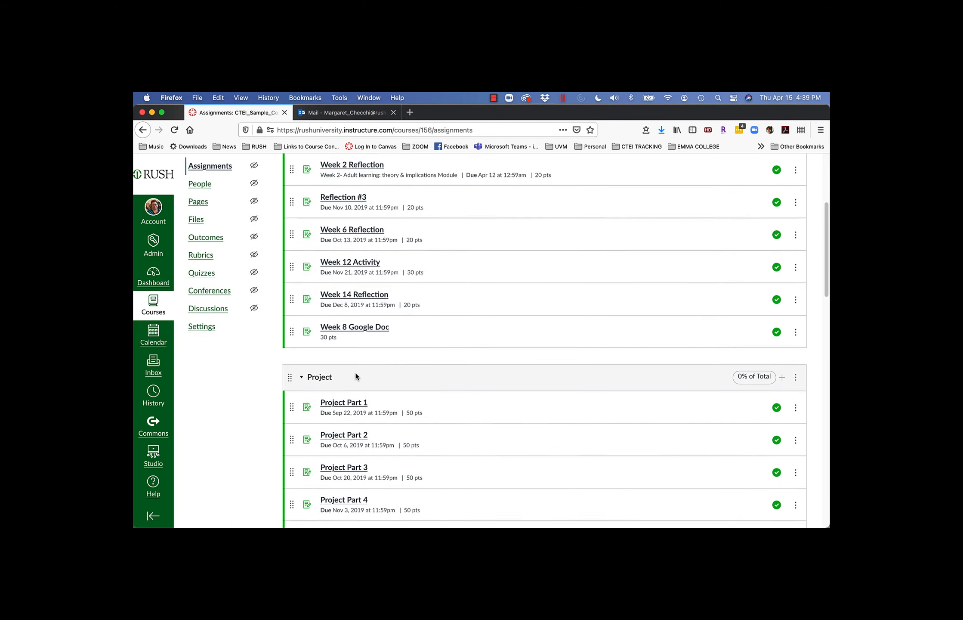
scroll(408, 441, "down", 15)
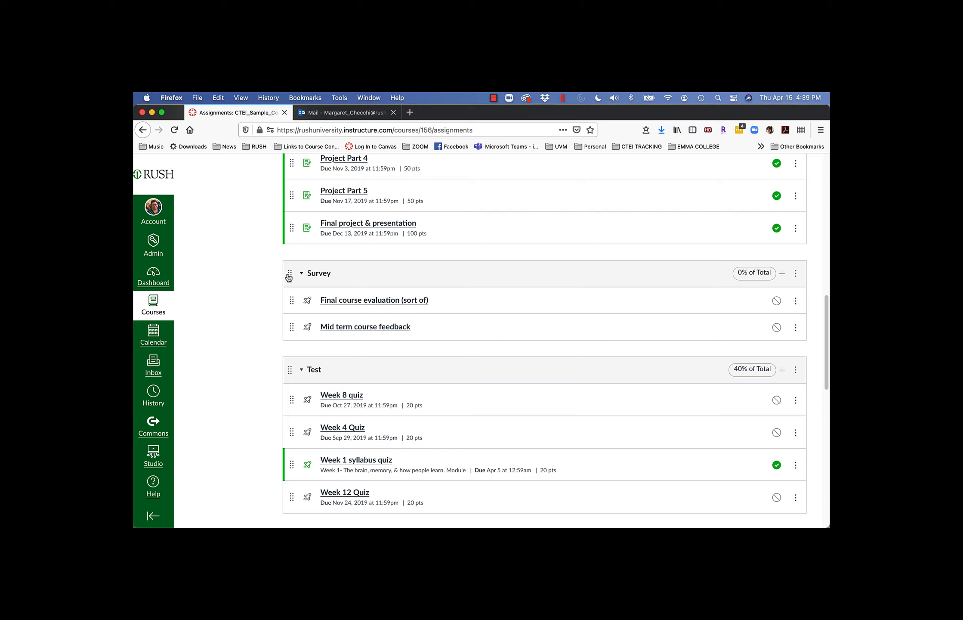
left_click_drag(288, 278, 287, 522)
Move Week 2 Reflection, Reflection #3, Week 6 Reflection and Week 14 Reflection from the Assignment group into the Papers & Abstracts group
scroll(301, 395, "up", 10)
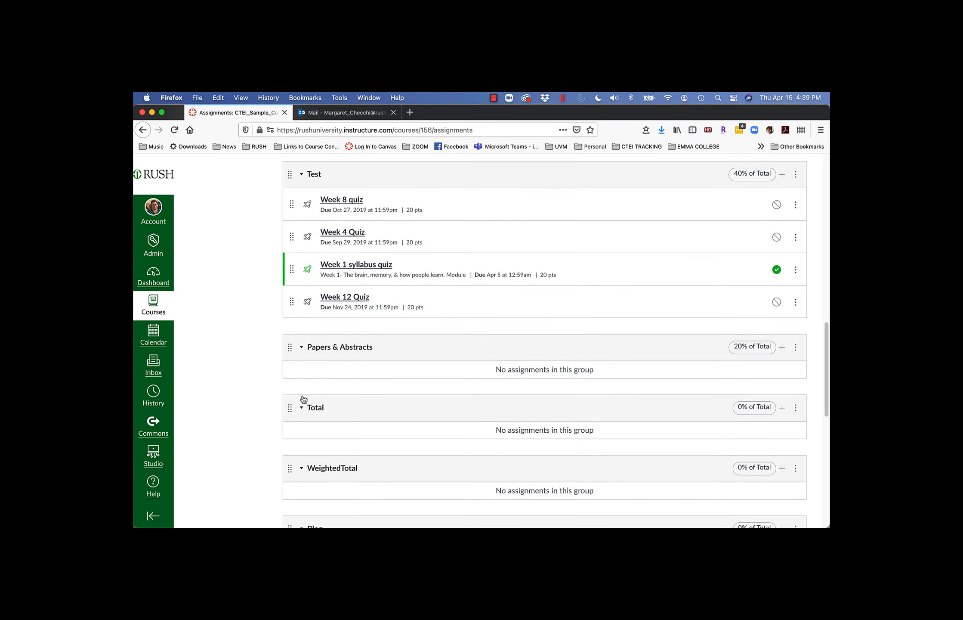
scroll(303, 399, "up", 3)
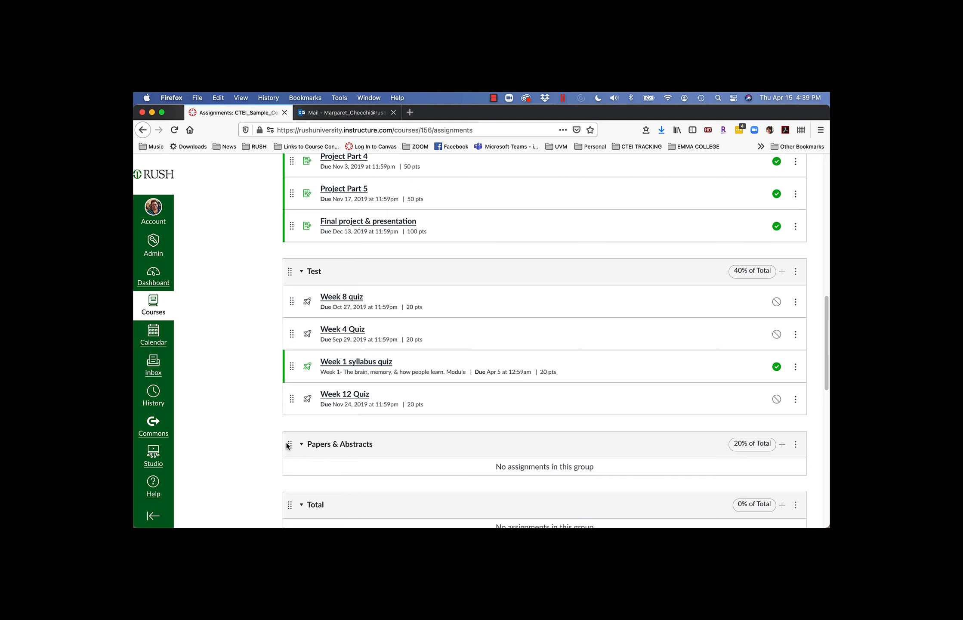
scroll(287, 446, "up", 9)
left_click_drag(301, 221, 282, 386)
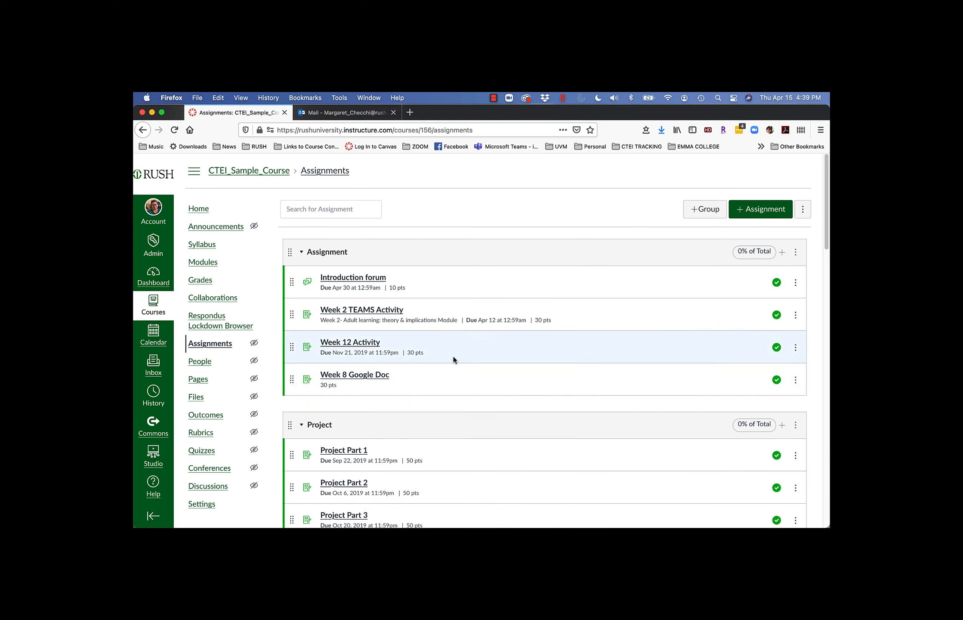
Rename the Papers & Abstracts group to Reflections and save it
scroll(489, 368, "down", 7)
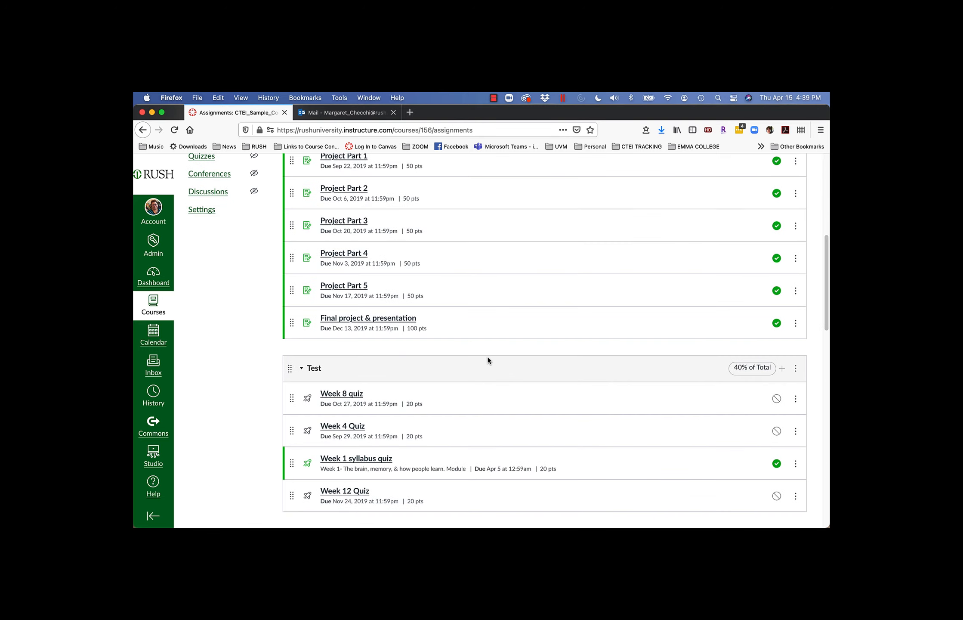
scroll(396, 381, "down", 4)
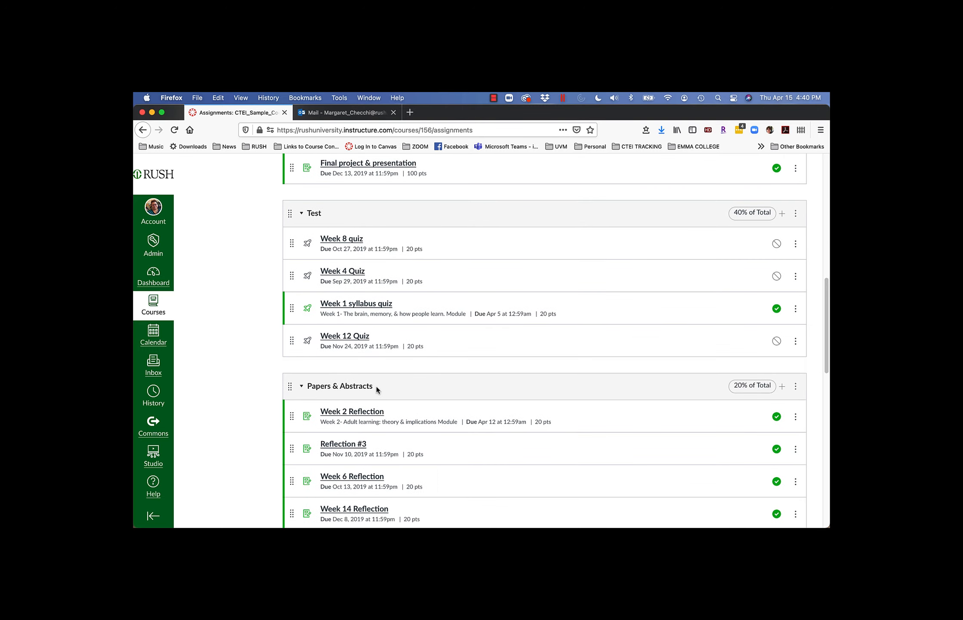
left_click(796, 386)
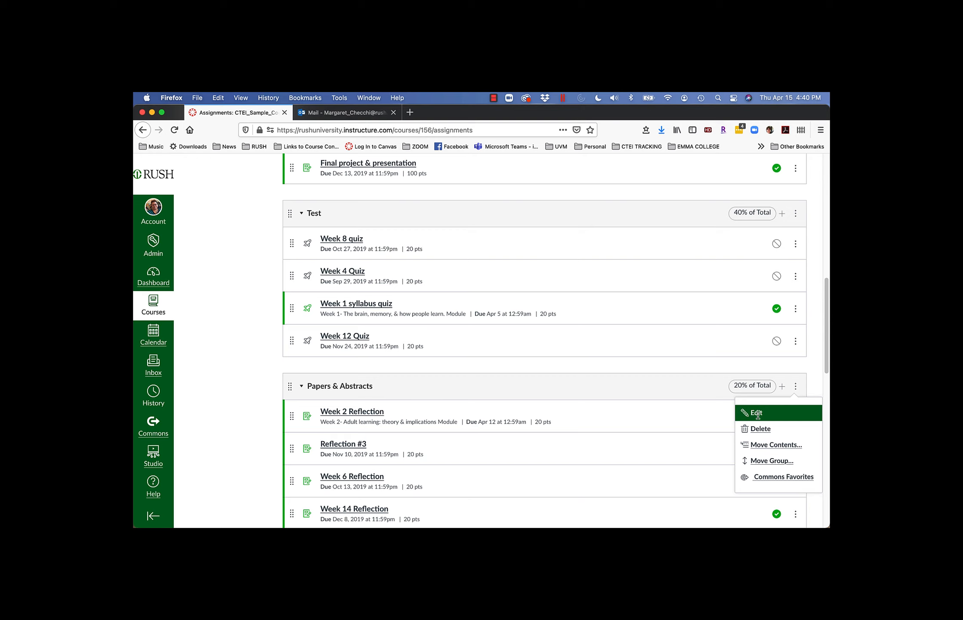
left_click(756, 413)
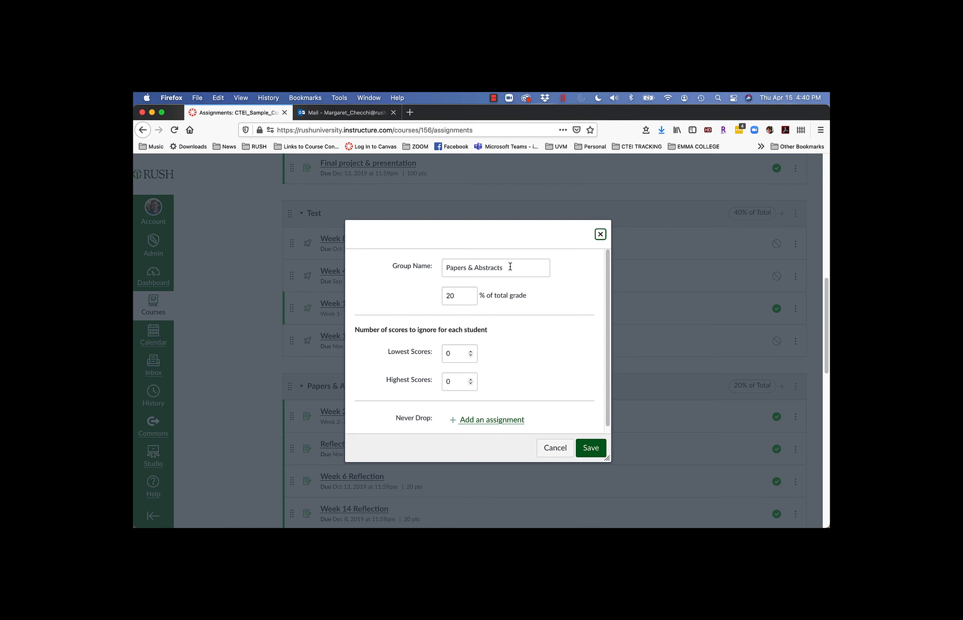
key("Tab")
type("Re")
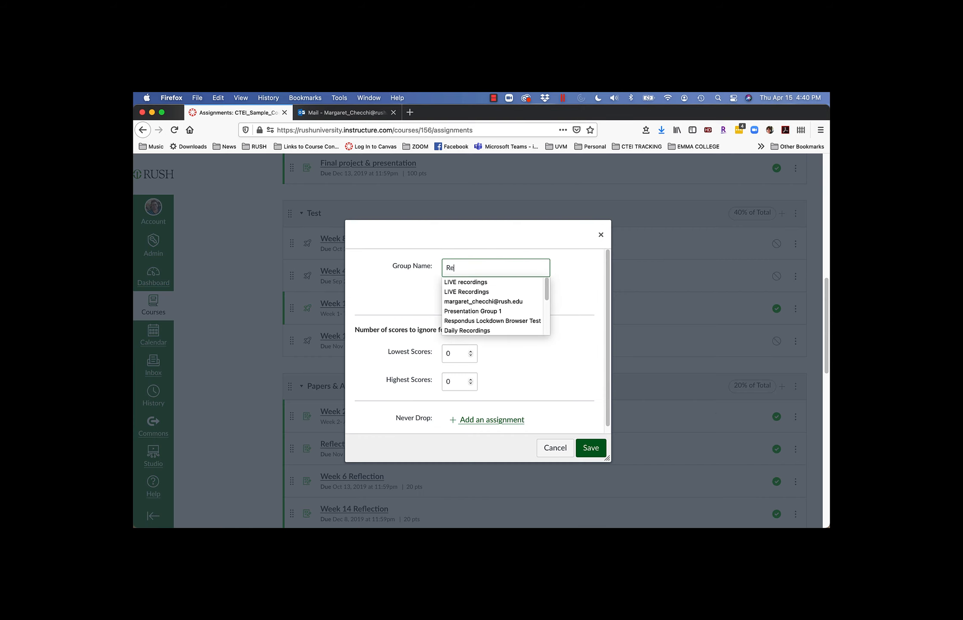
type("fe")
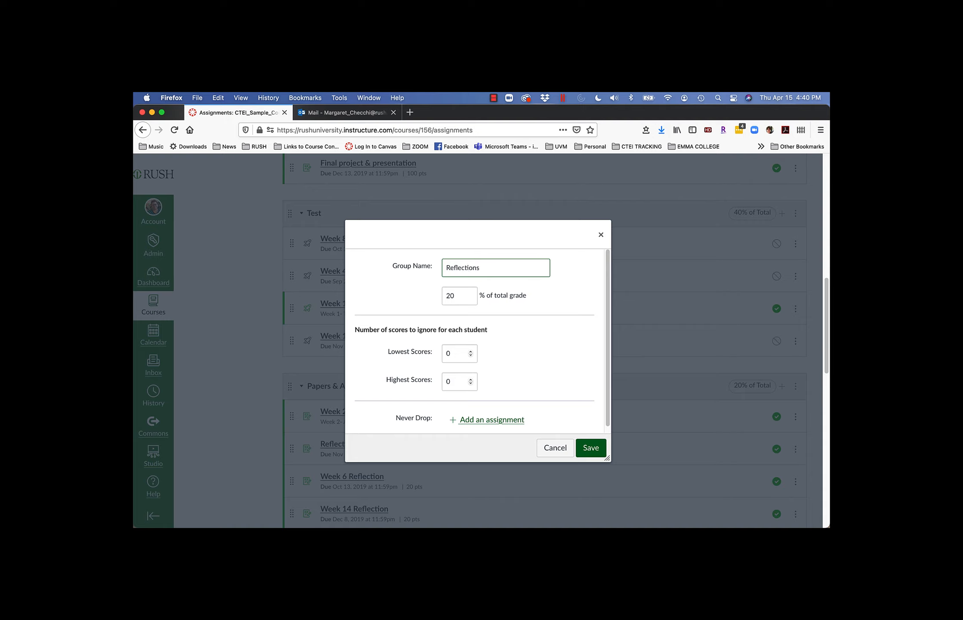
left_click(586, 451)
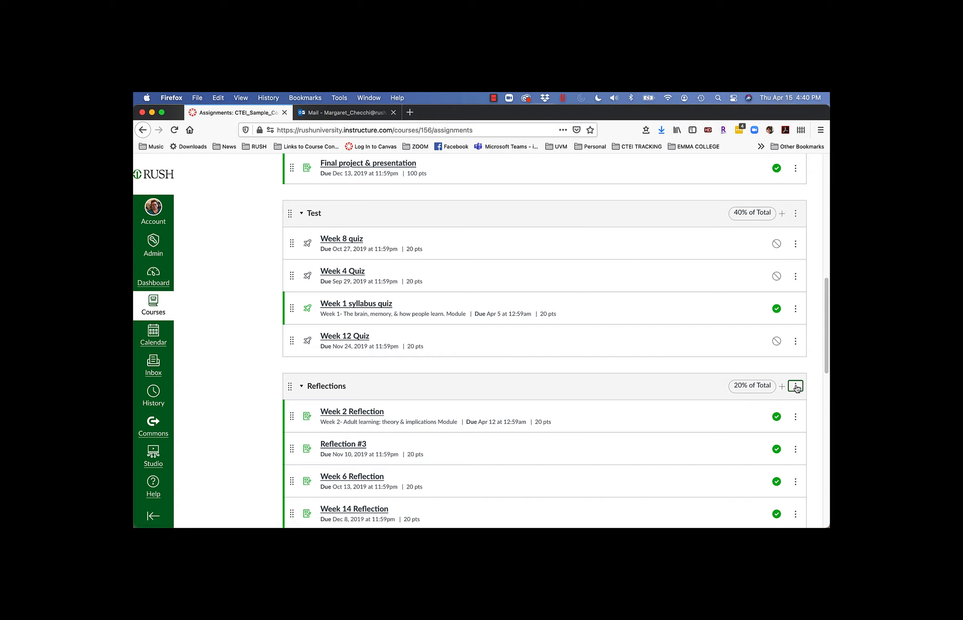
Try Week 6 Reflection as a never-drop assignment in the Reflections group settings, remove that rule and save the group
left_click(796, 387)
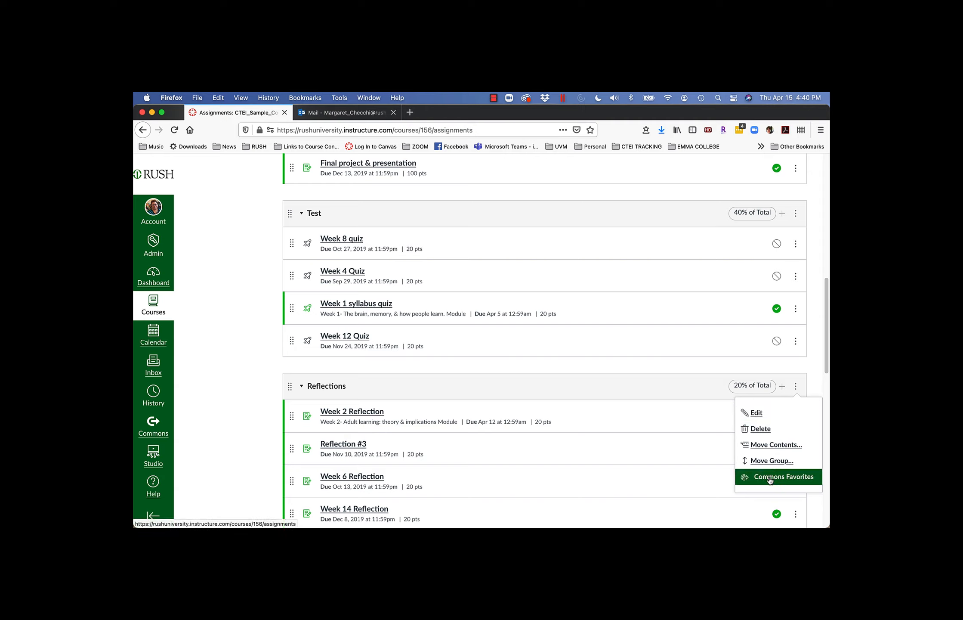
left_click(756, 412)
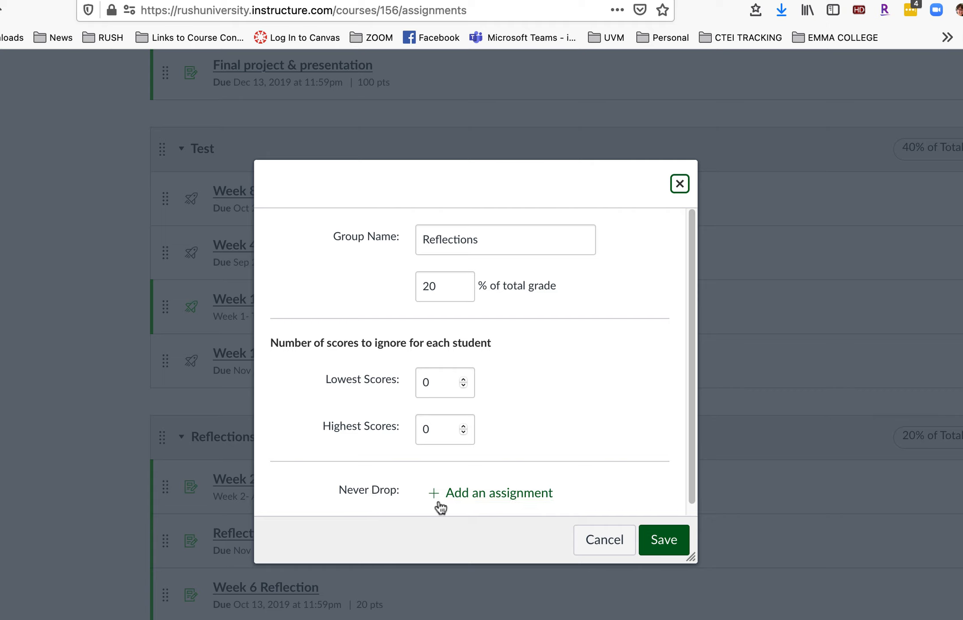
left_click(466, 494)
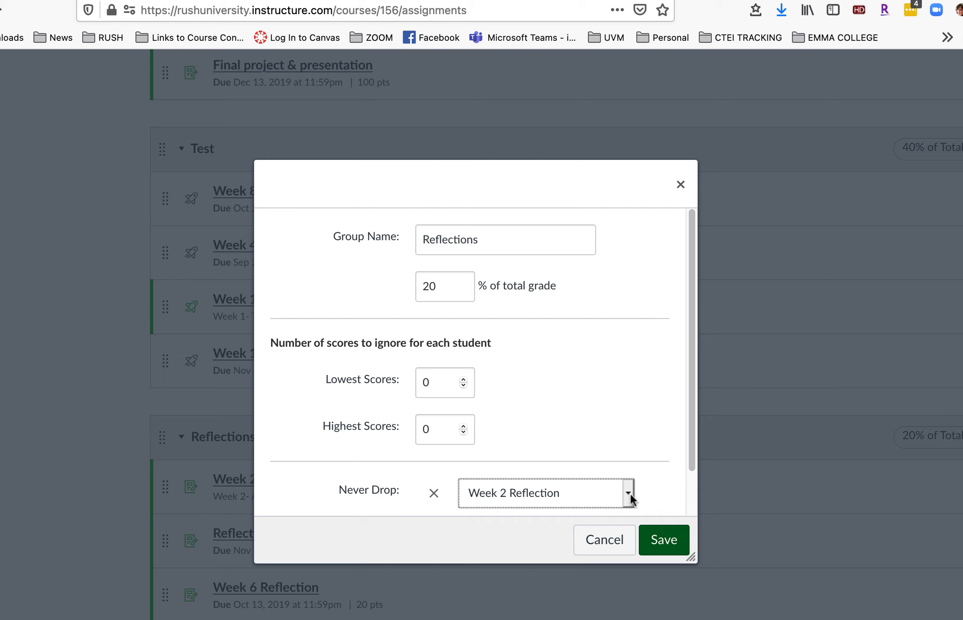
left_click(625, 492)
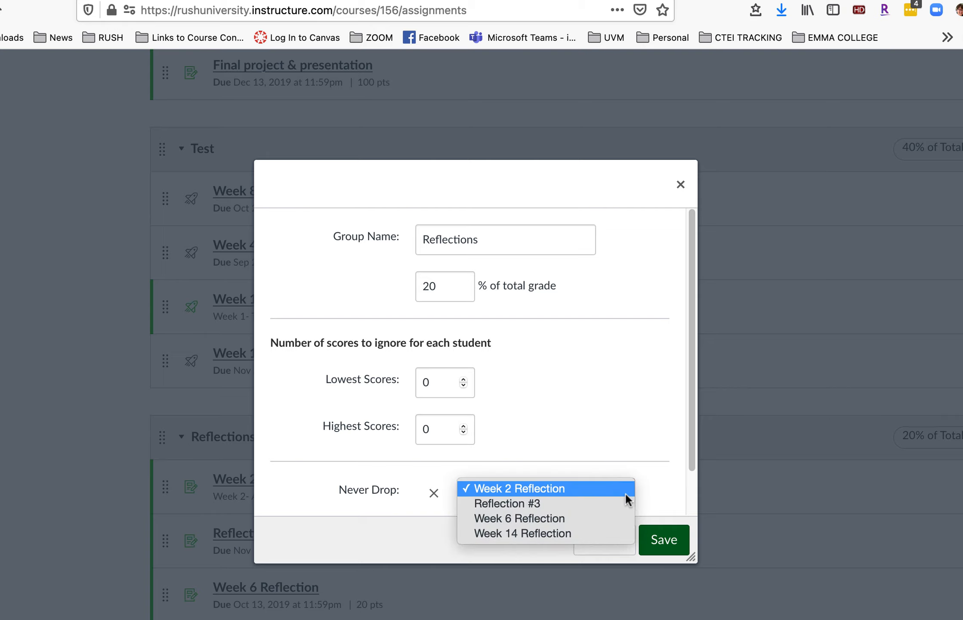
left_click(607, 520)
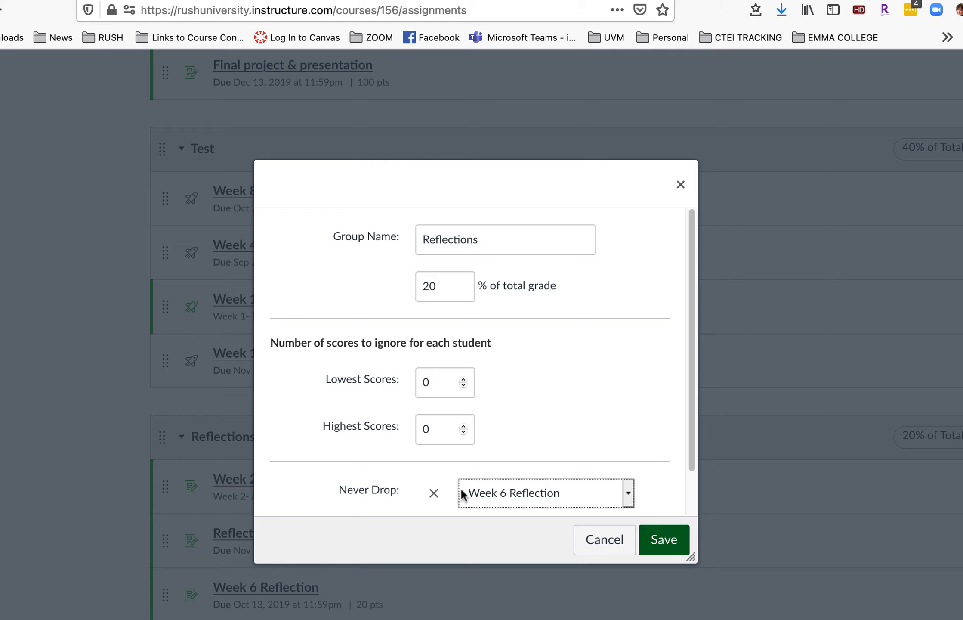
left_click(435, 493)
left_click(661, 542)
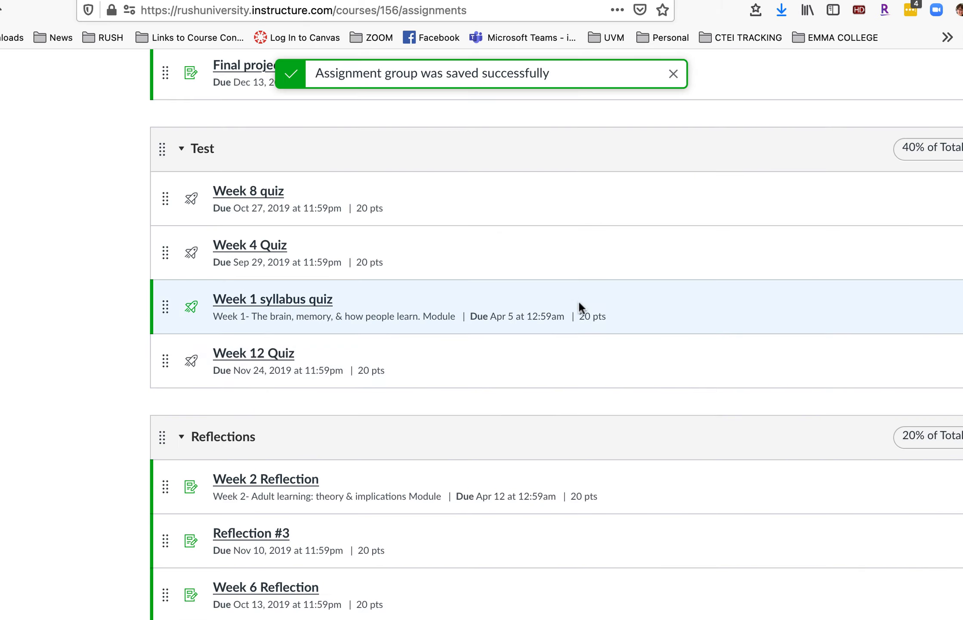
Add Project Part 1 as a never-drop assignment in the Project group's settings
scroll(623, 354, "down", 2)
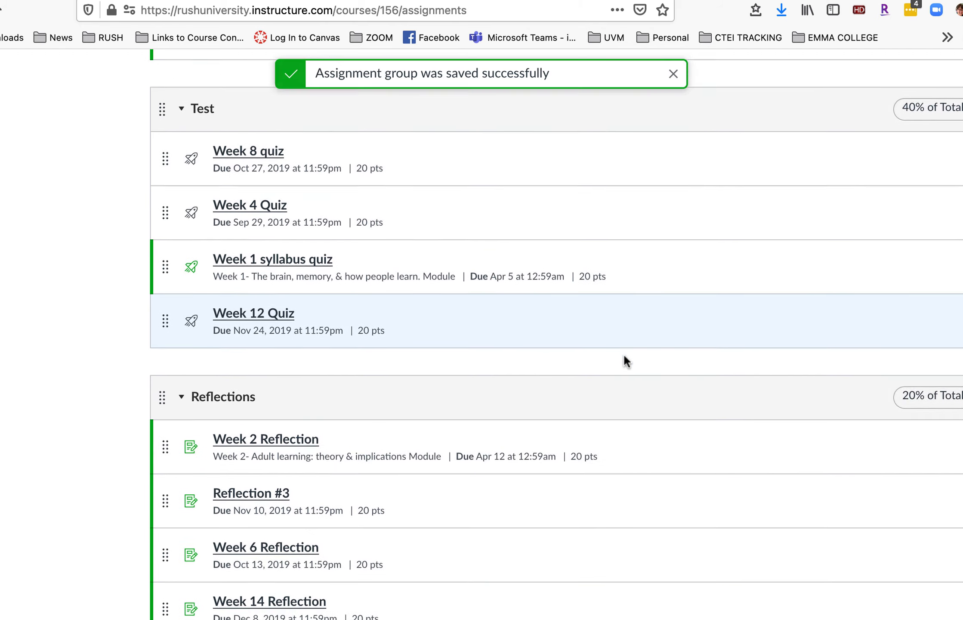
scroll(623, 354, "up", 4)
scroll(624, 361, "down", 10)
scroll(623, 361, "up", 17)
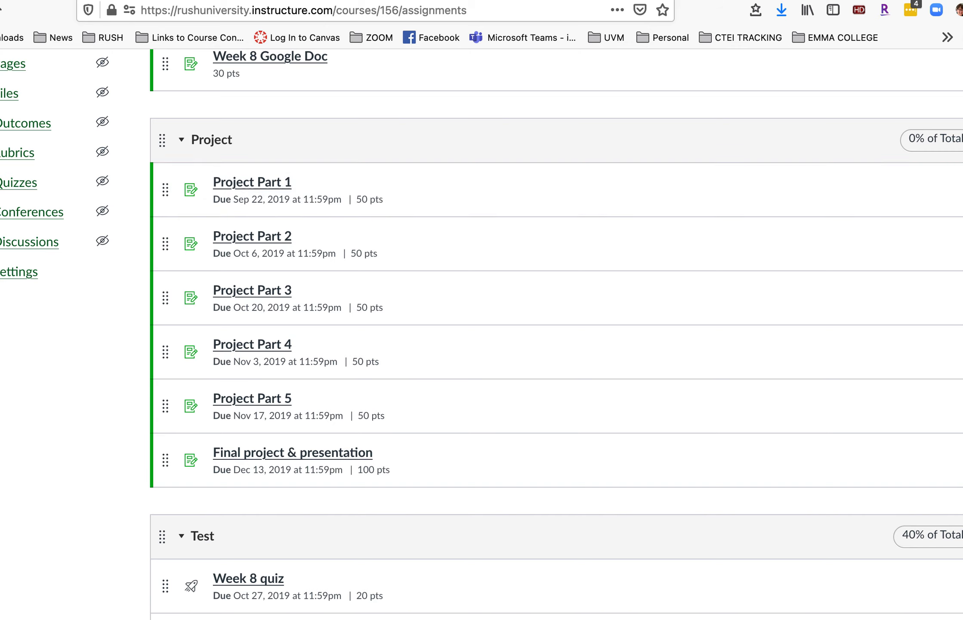
left_click(952, 190)
left_click(941, 184)
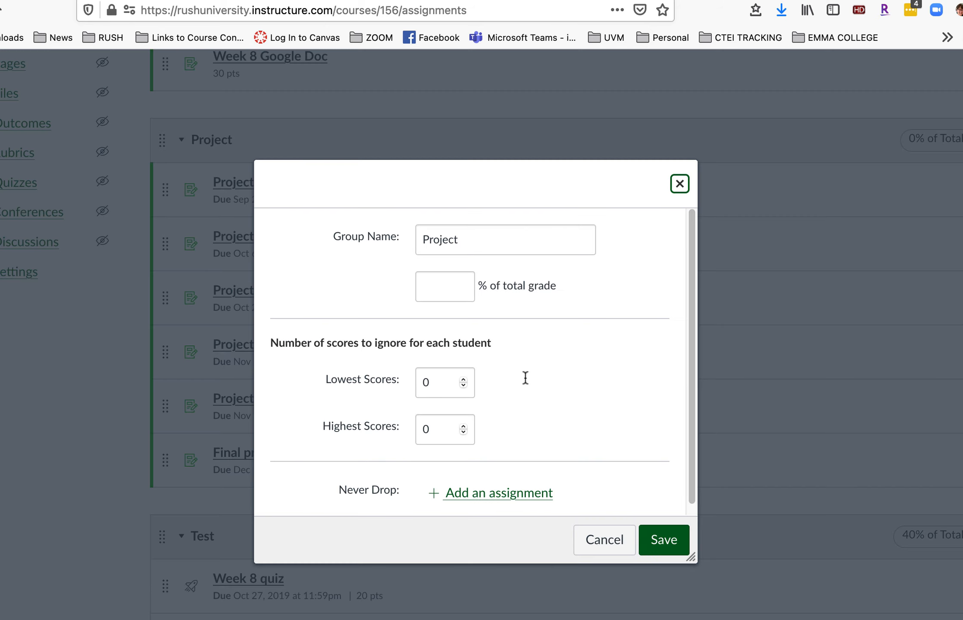
left_click(434, 494)
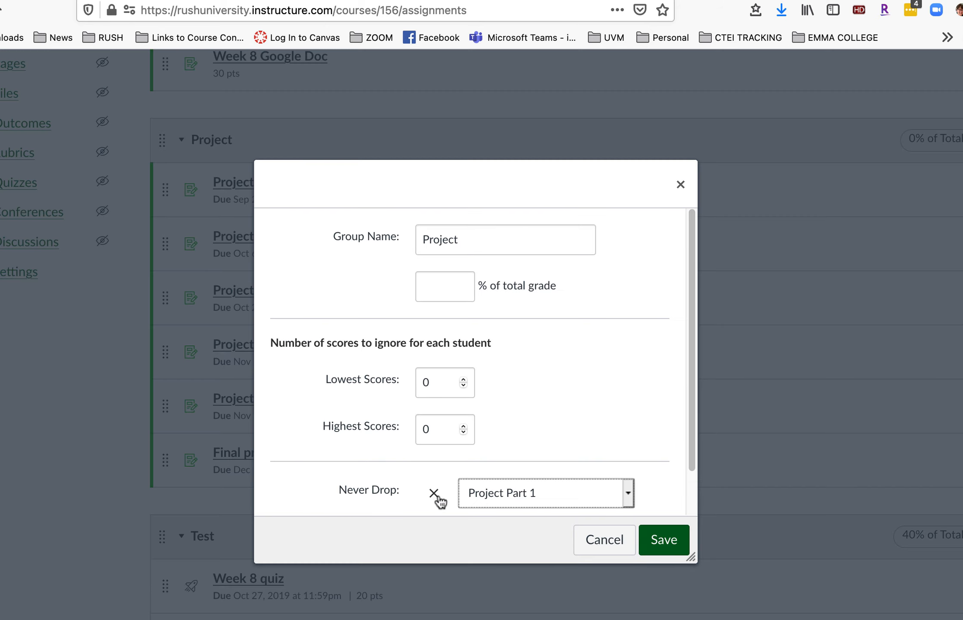
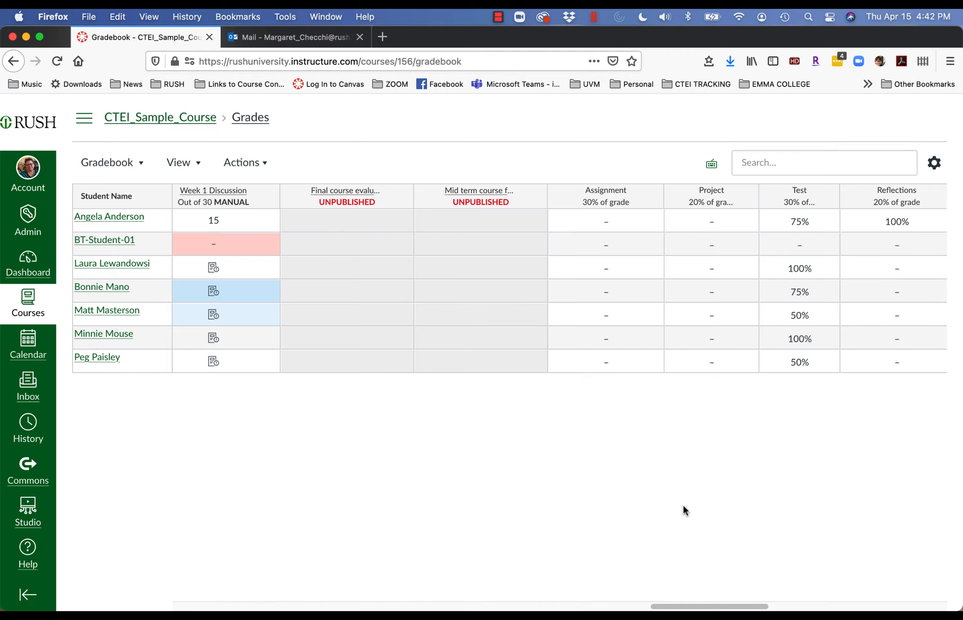
Move the Total column to the front of the gradebook
left_click_drag(711, 606, 886, 606)
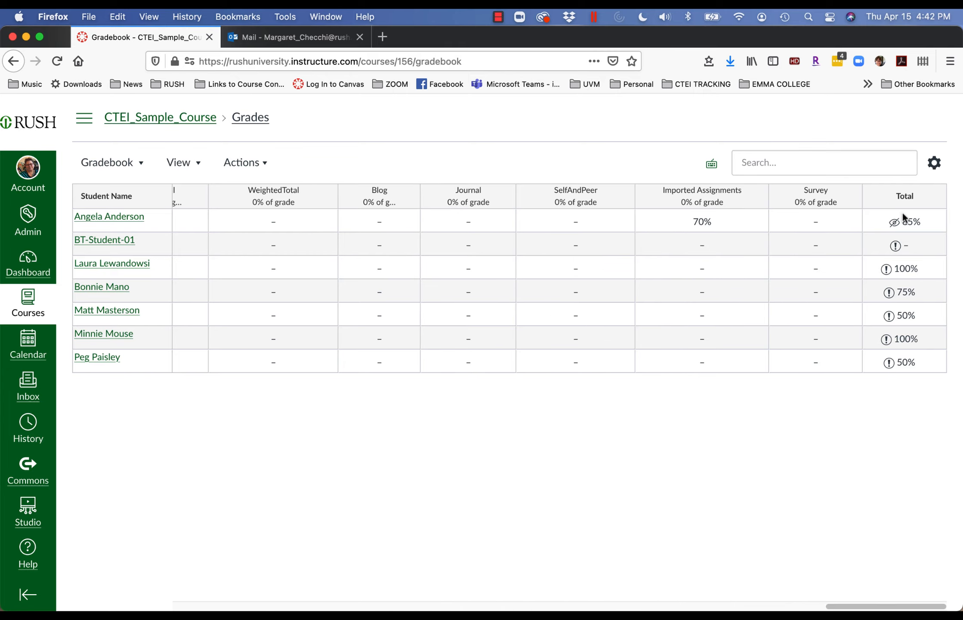
mouse_move(913, 195)
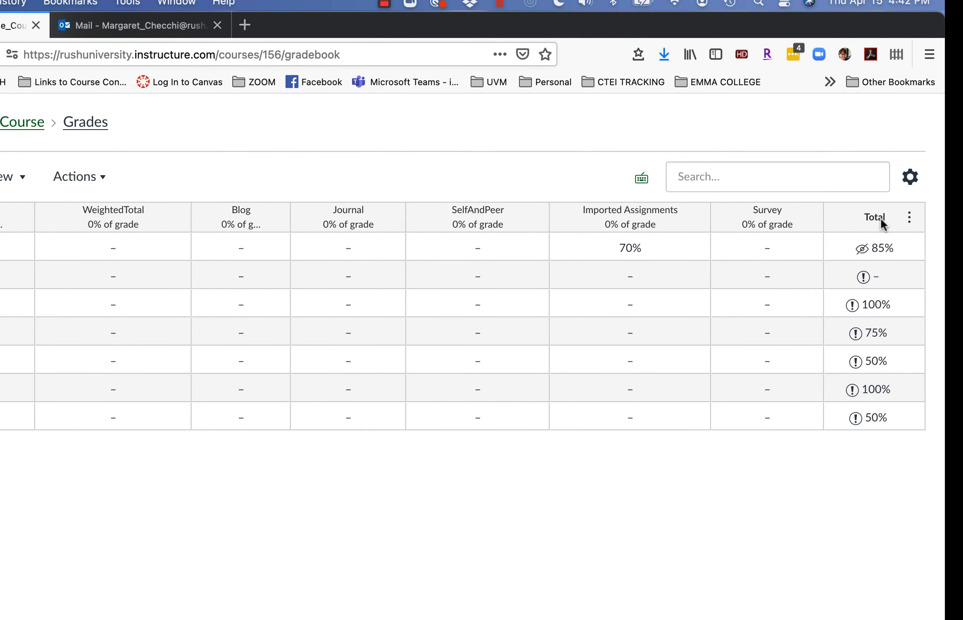
left_click(909, 217)
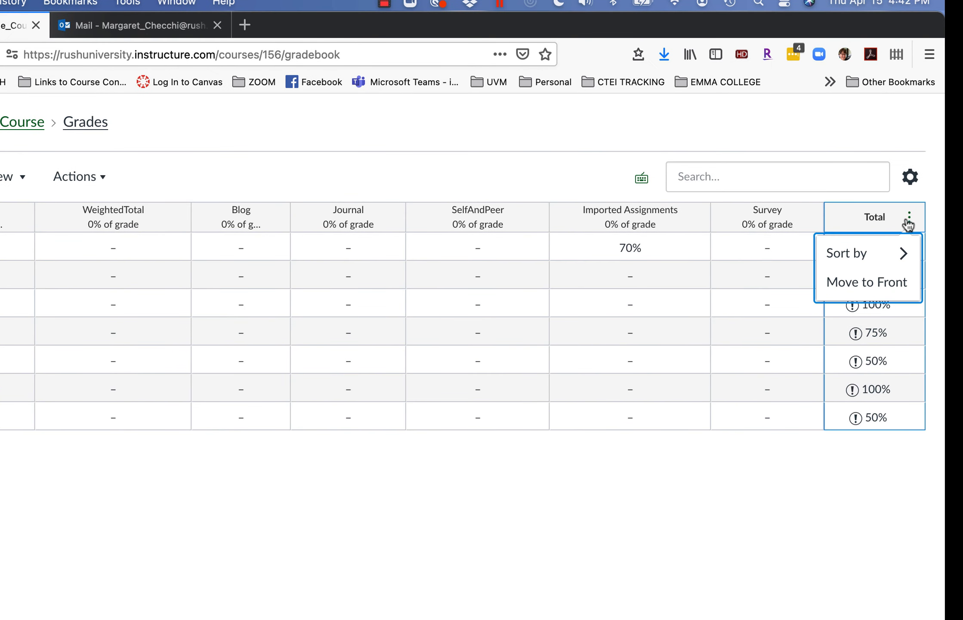
left_click(875, 287)
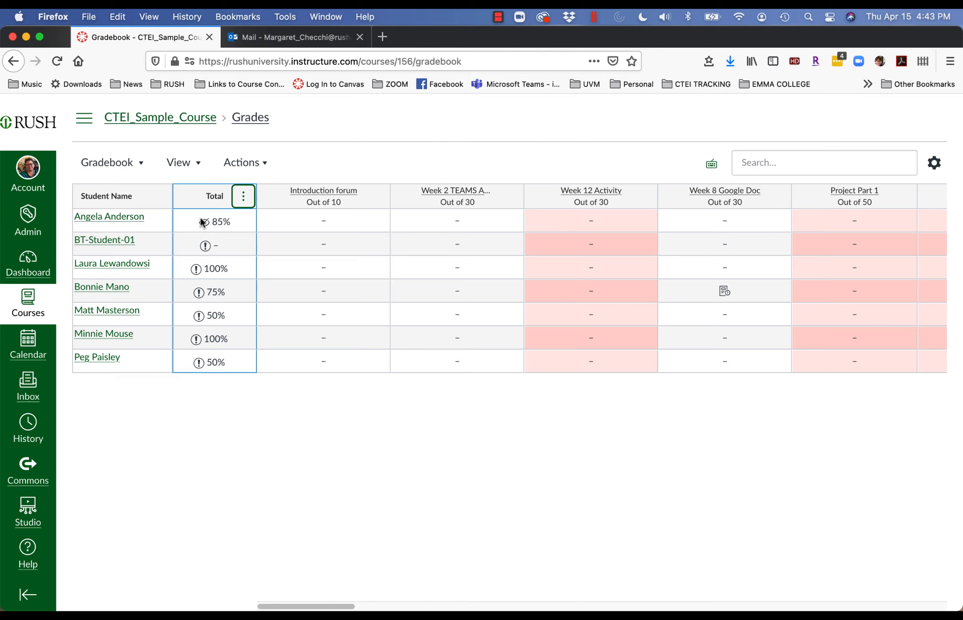
Arrange the gradebook's assignment columns by module, first to last
left_click(141, 163)
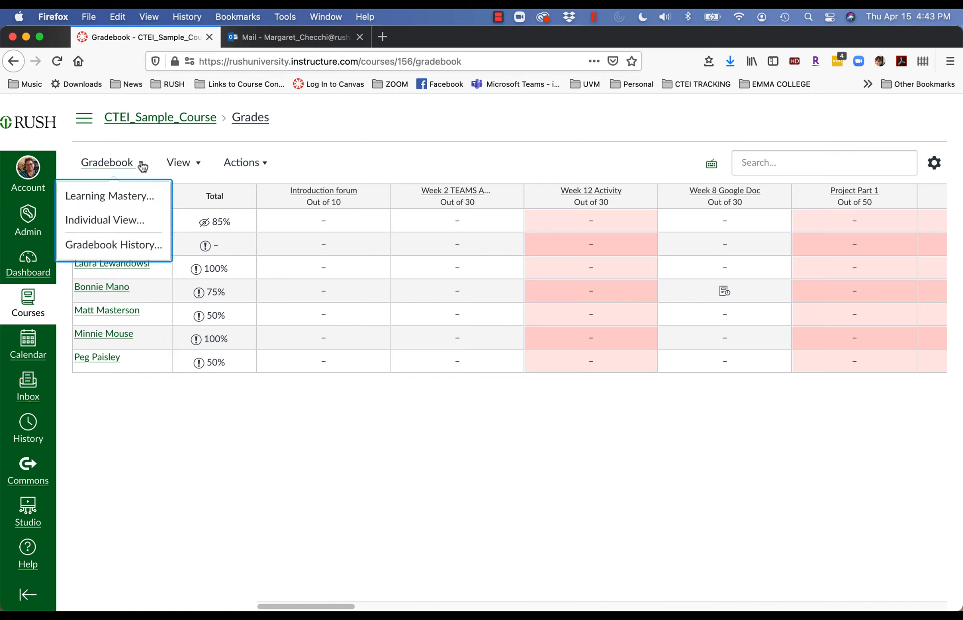
left_click(115, 245)
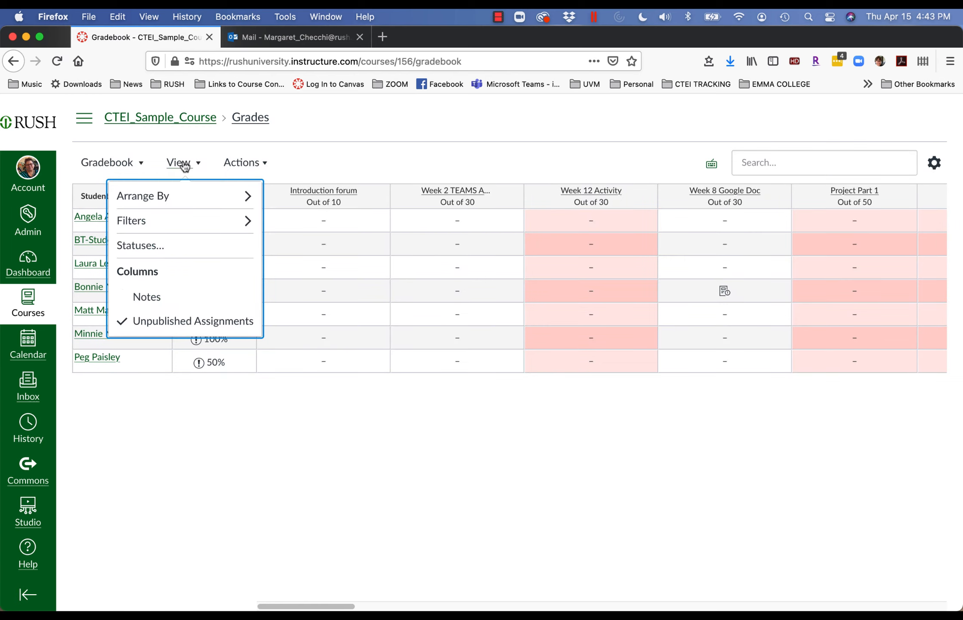
mouse_move(158, 195)
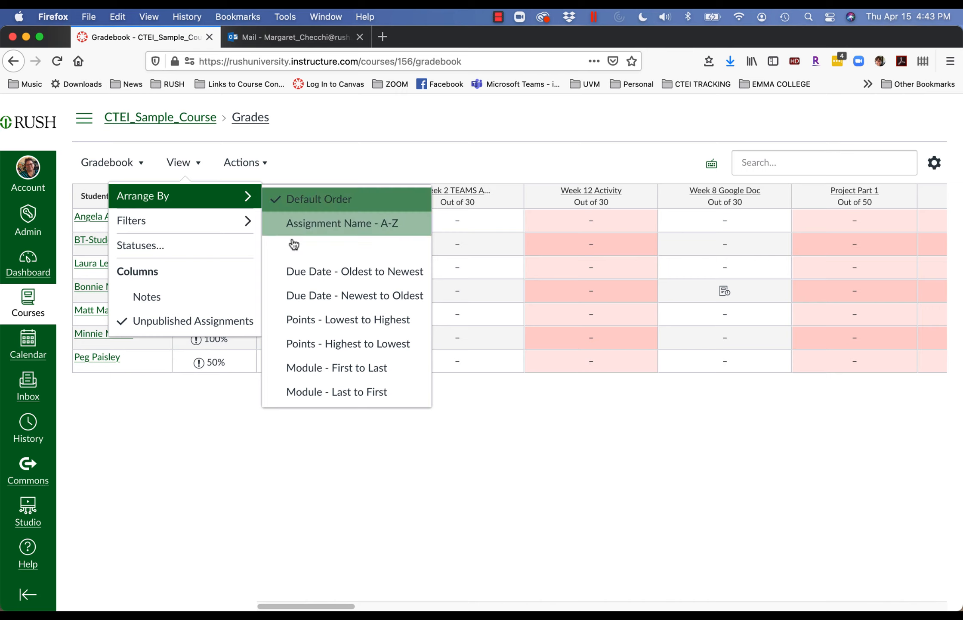
left_click(276, 366)
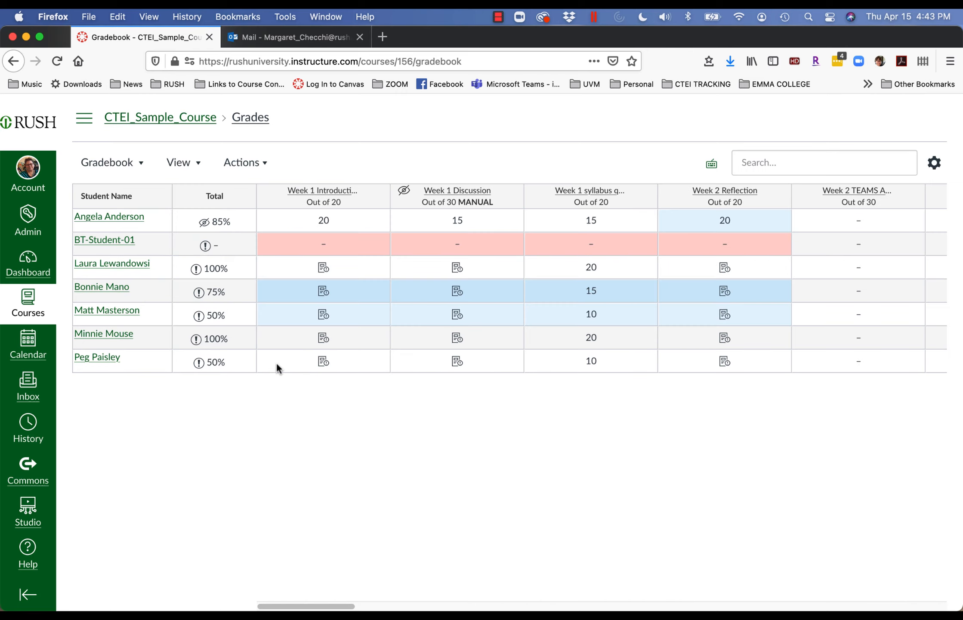
Review the colour assigned to each submission status in the gradebook and close the status list
left_click(186, 167)
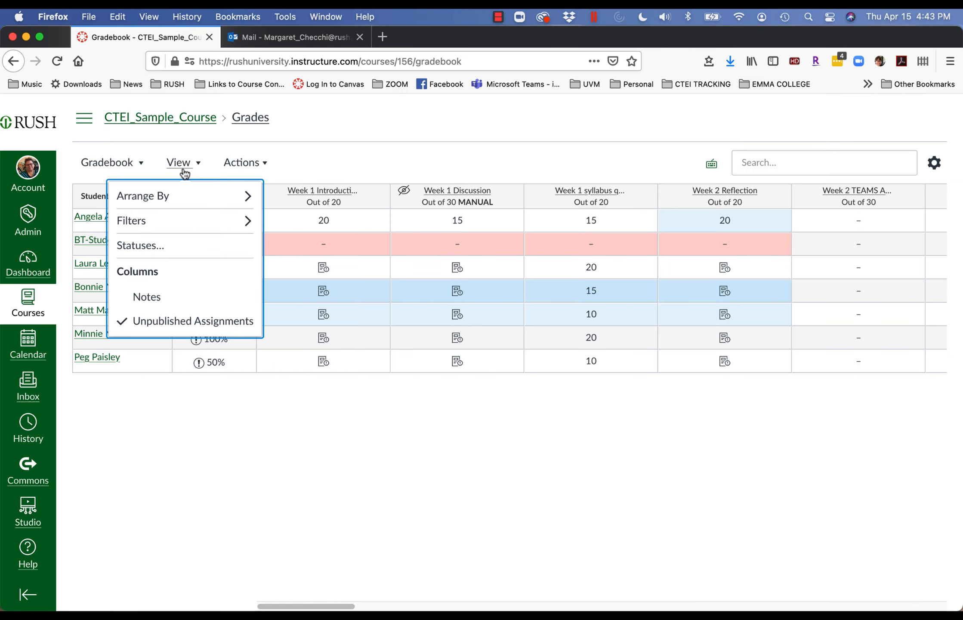
left_click(137, 252)
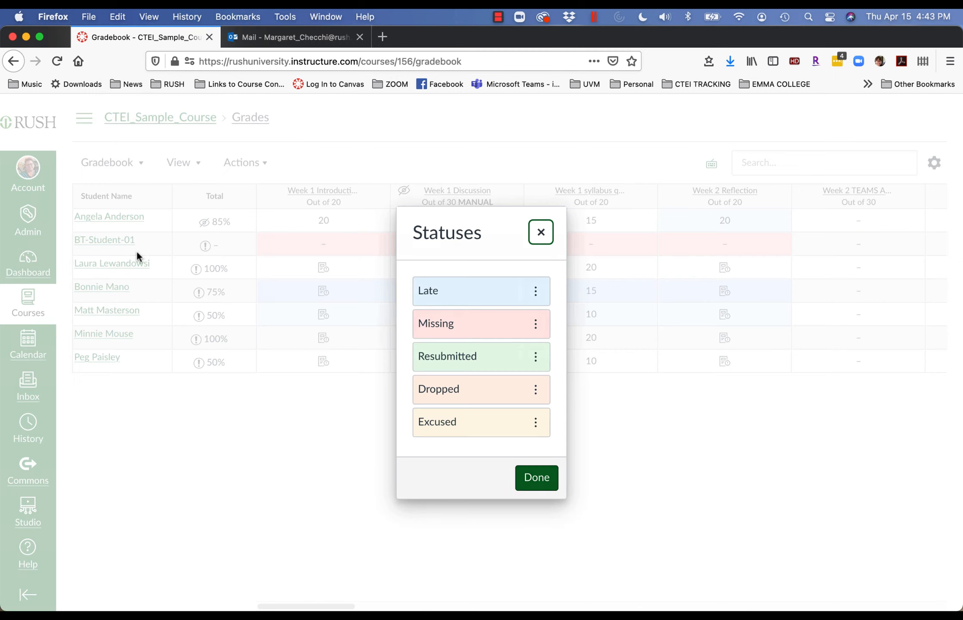
left_click(529, 489)
left_click(543, 478)
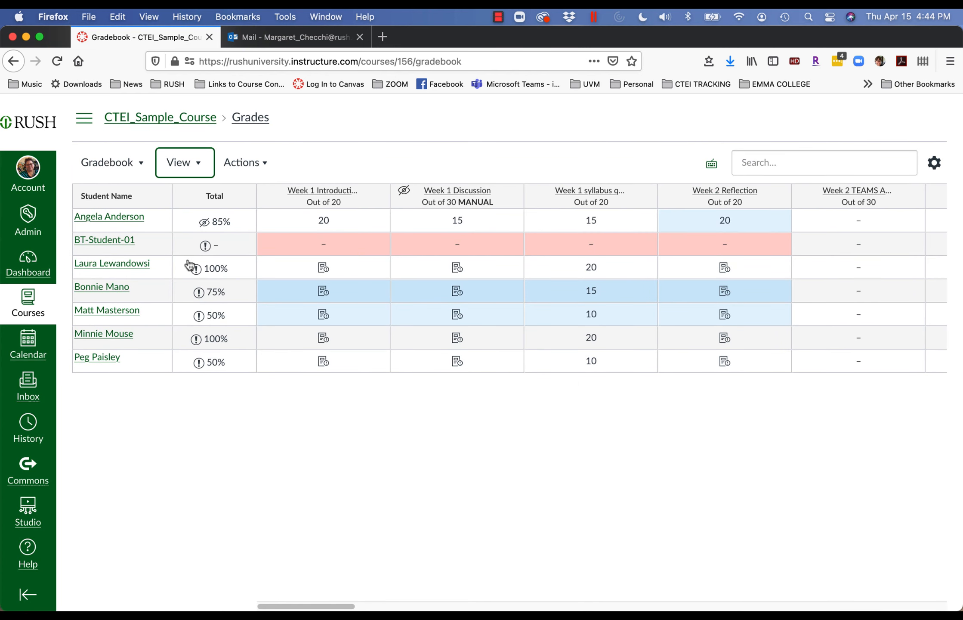
Show the Notes column in the gradebook
left_click(183, 164)
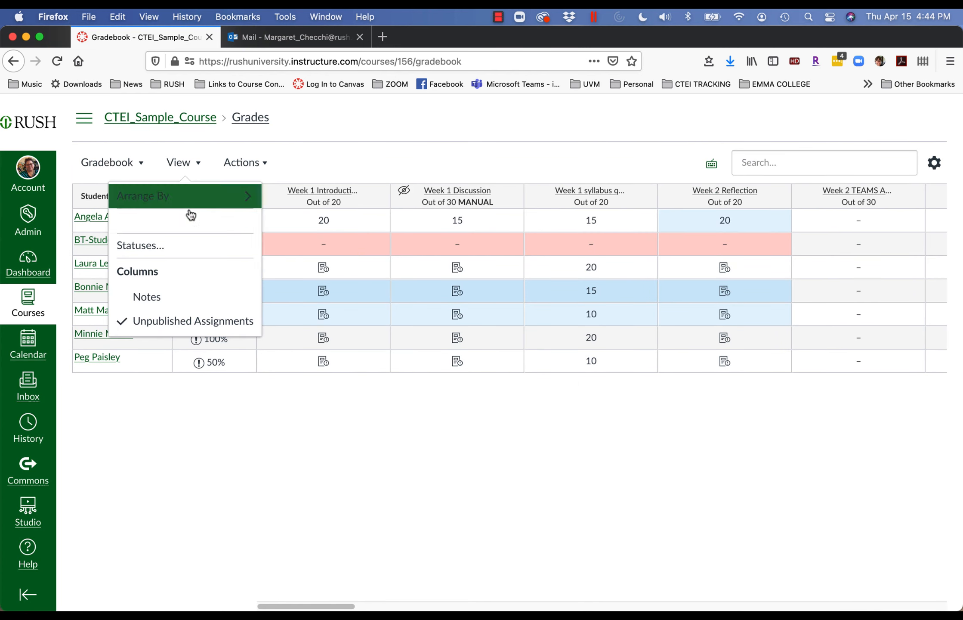
left_click(156, 297)
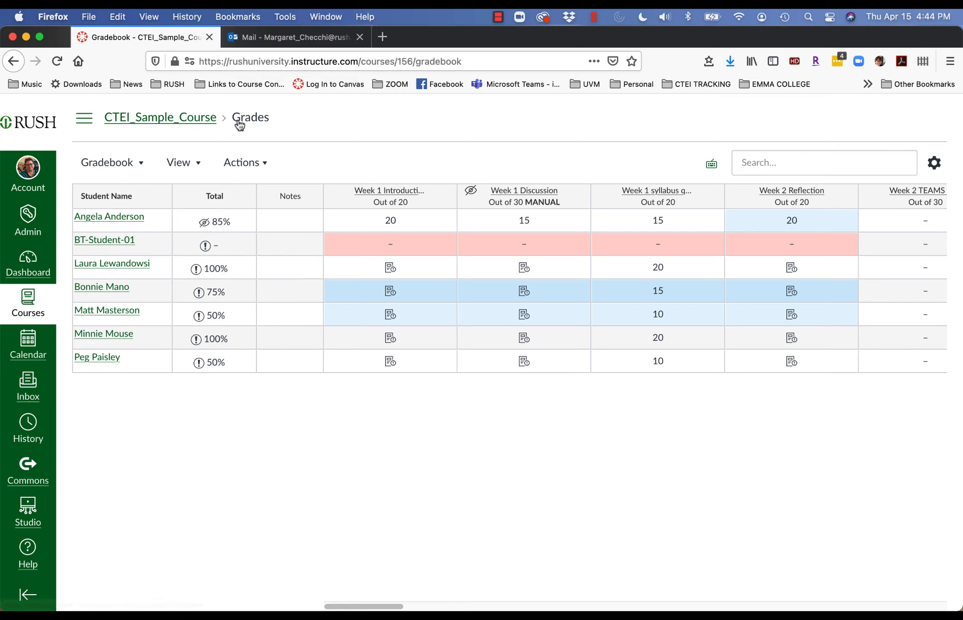
Look at the gradebook's import and export actions and its list of keyboard shortcuts, closing both
left_click(240, 168)
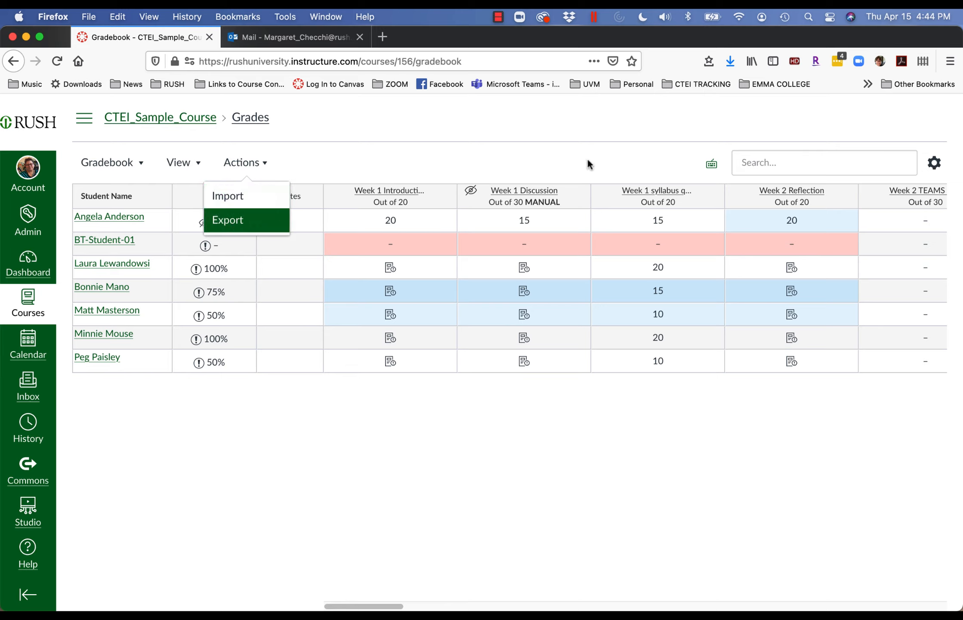
left_click(712, 164)
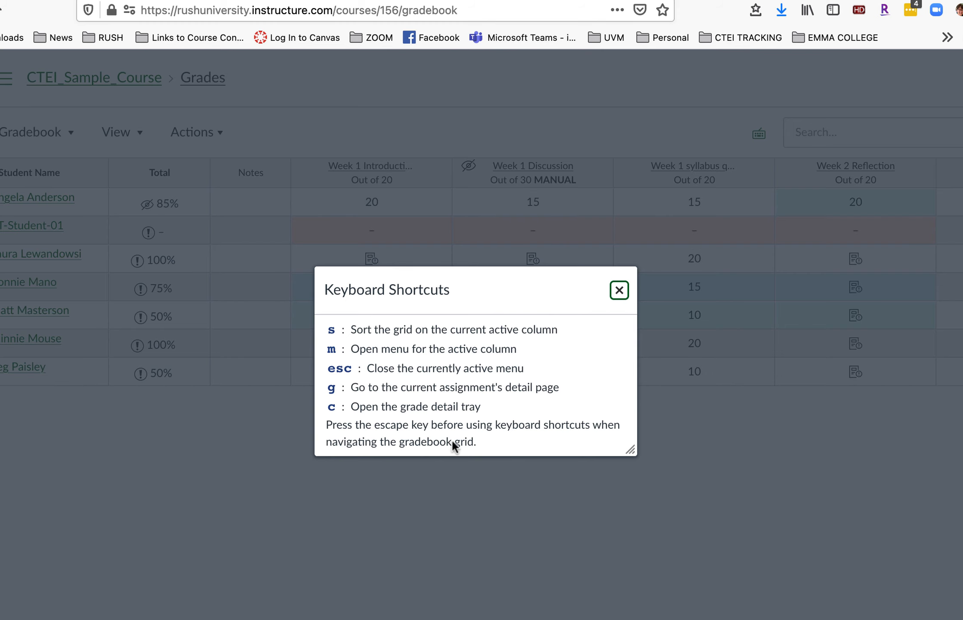
left_click(619, 290)
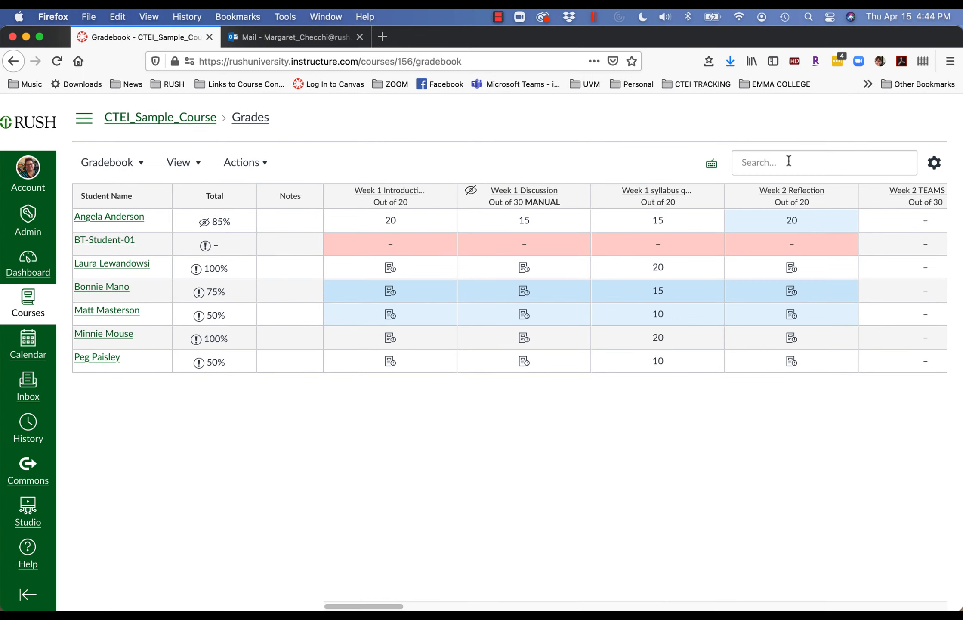
Search the gradebook for a student by first name and clear the search
left_click(789, 161)
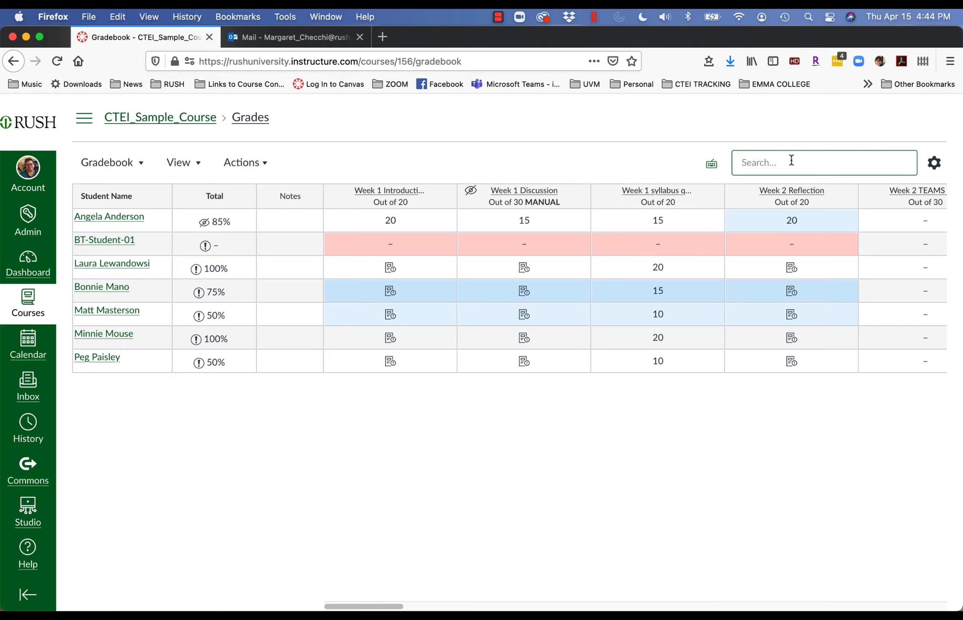
type("angela")
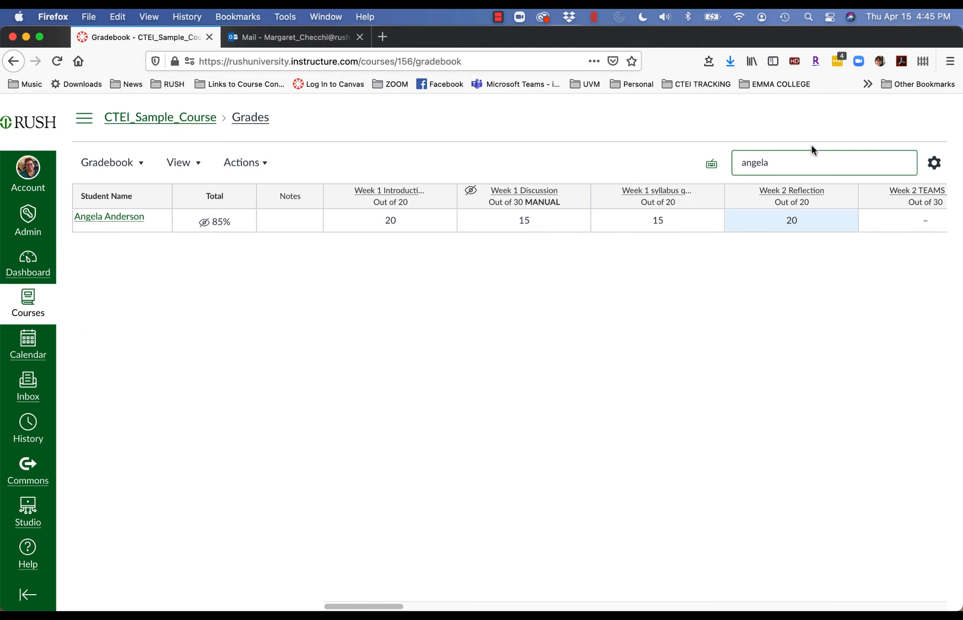
left_click_drag(819, 161, 630, 118)
key("BackSpace")
In the gradebook's late policies, turn on automatic grading of missing submissions and set their grade percentage to 0
left_click(930, 163)
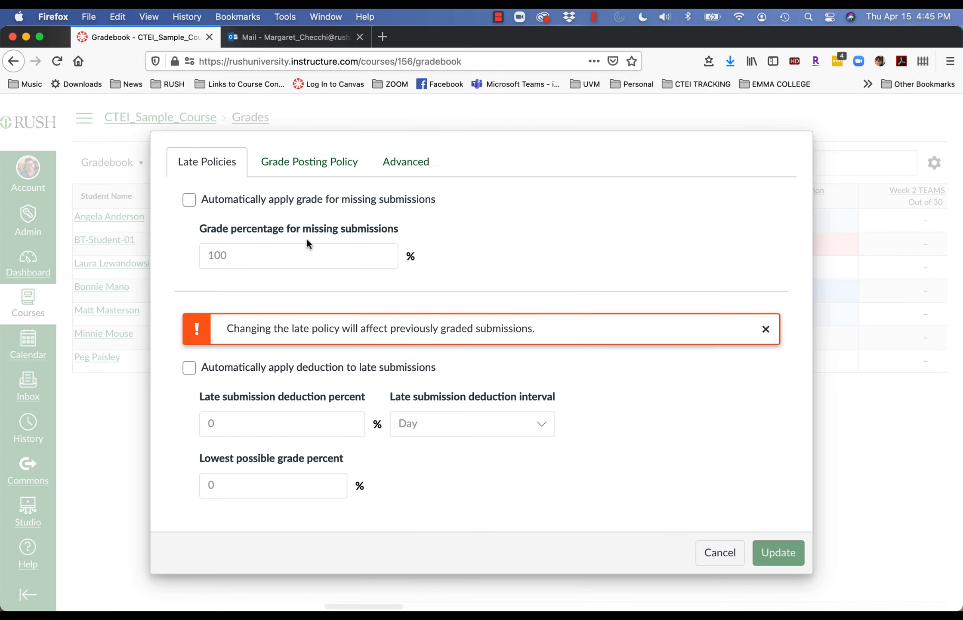
left_click(189, 200)
double_click(233, 260)
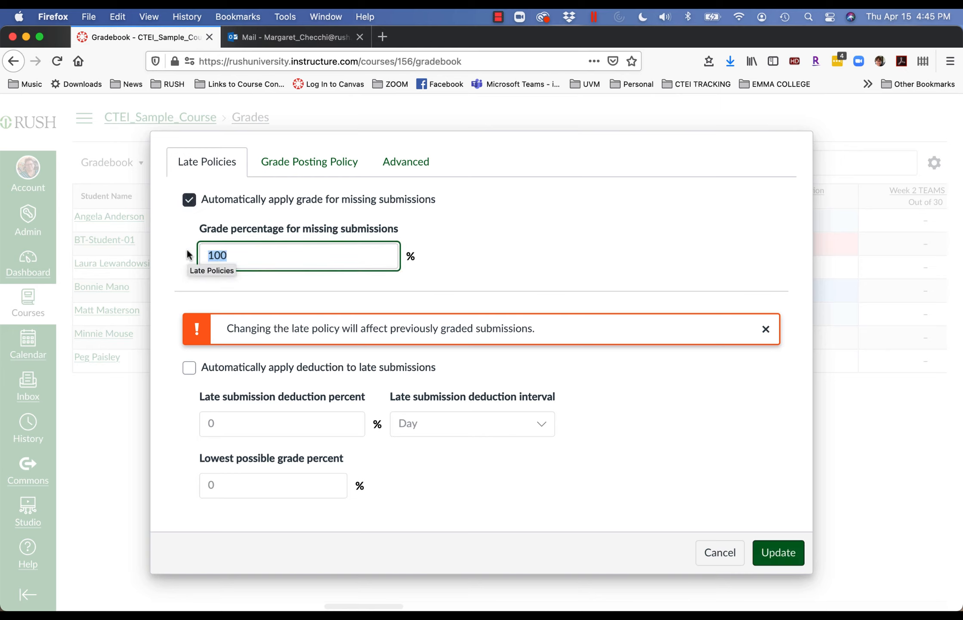
type("0")
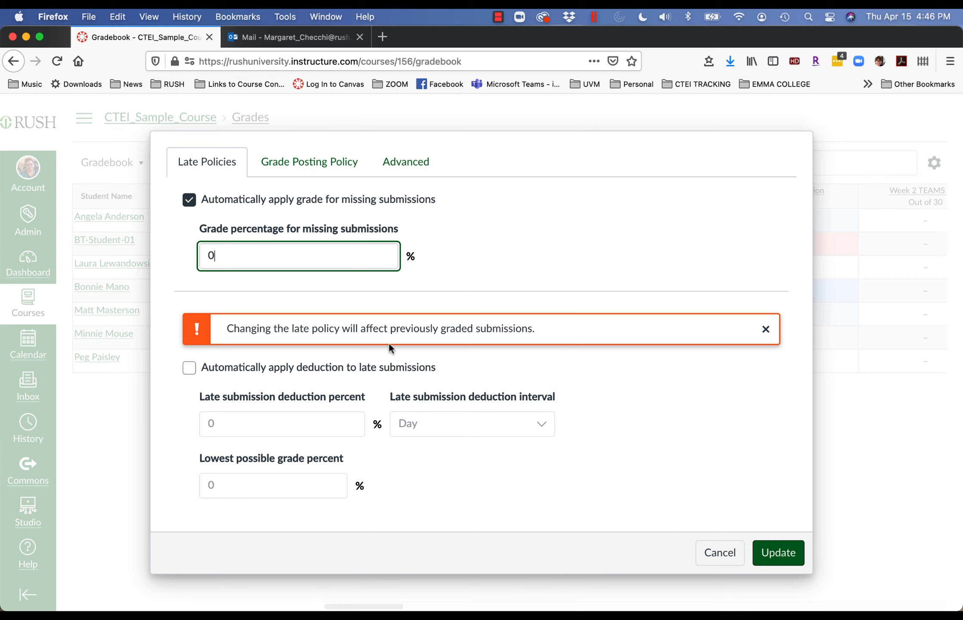
Turn on automatic deductions for late submissions, with a 10 percent deduction and Day as the interval
left_click(189, 368)
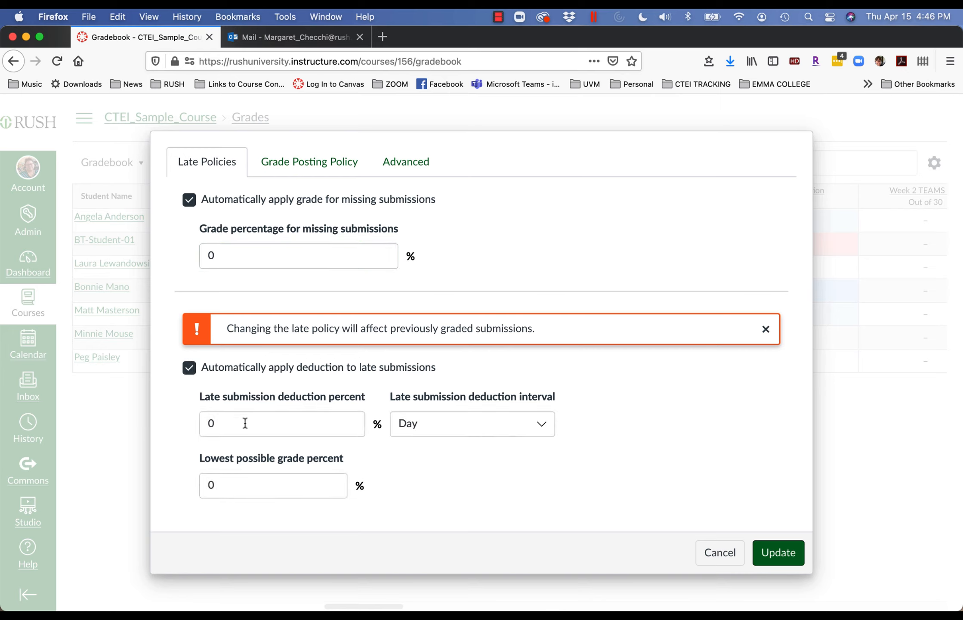
left_click_drag(242, 423, 181, 412)
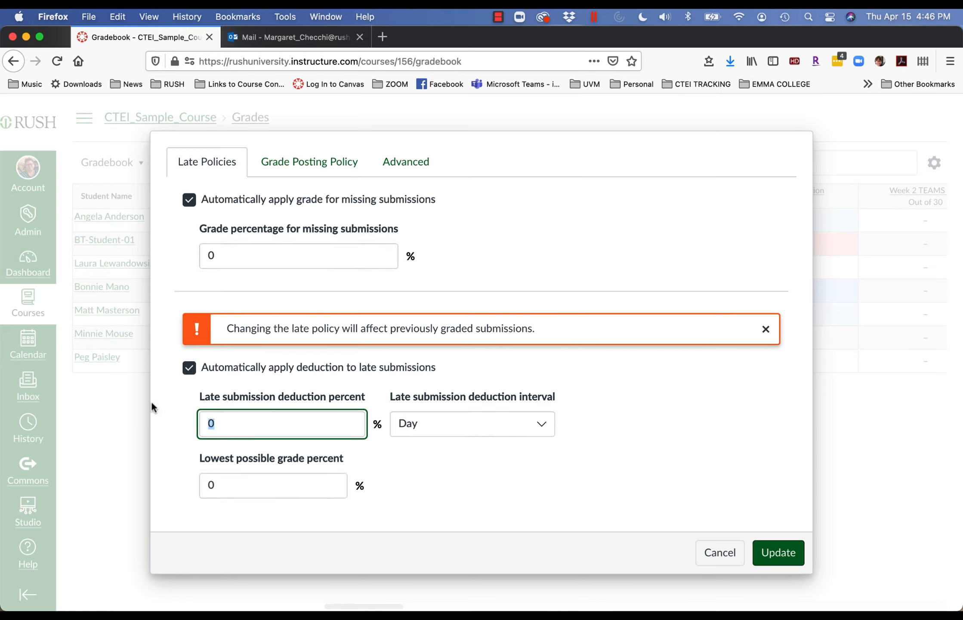
type("10")
left_click(542, 423)
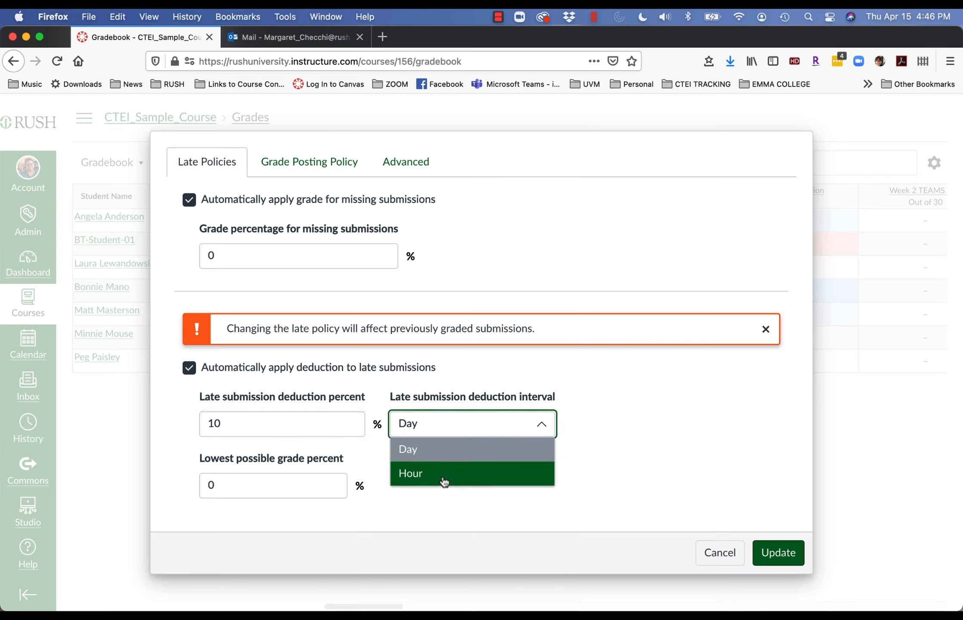
Set the lowest possible grade for late submissions to 70 percent and save the late policies
left_click_drag(264, 495, 193, 489)
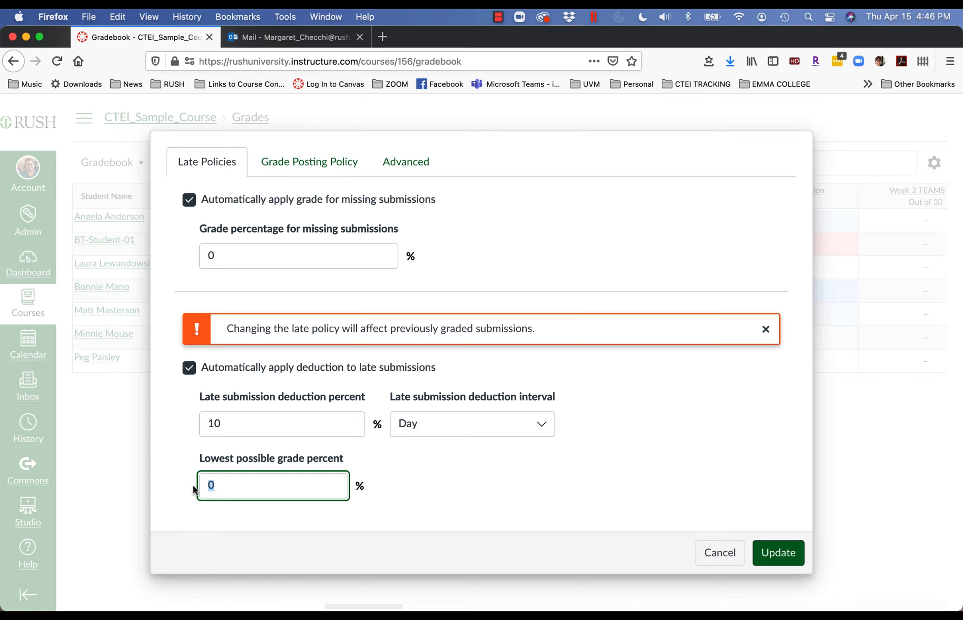
type("50")
key("BackSpace")
key("BackSpace")
type("70")
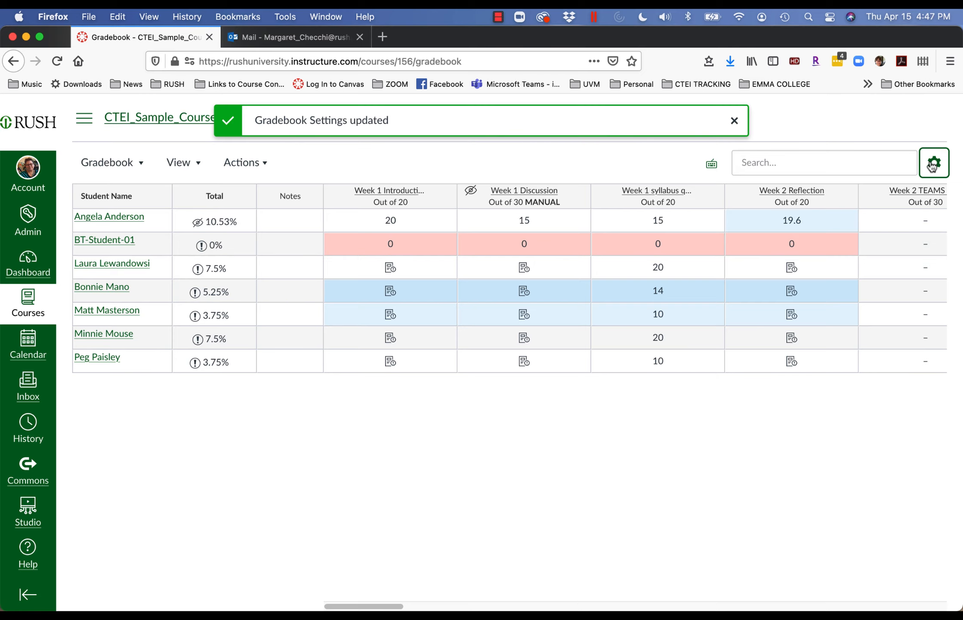
In the gradebook settings, set the individual assignment grade posting policy to Manually Post Grades
left_click(933, 164)
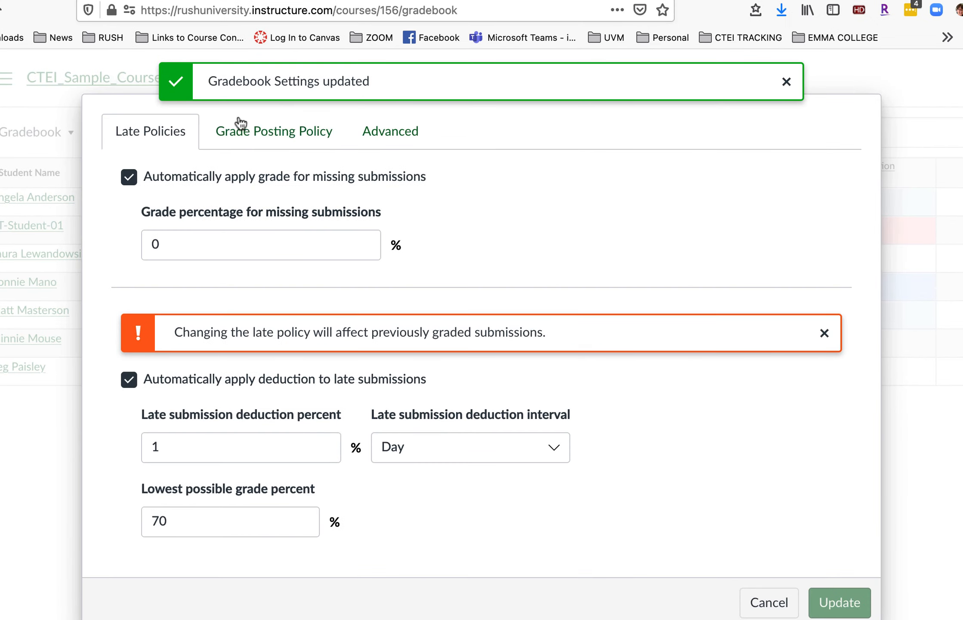
left_click(277, 136)
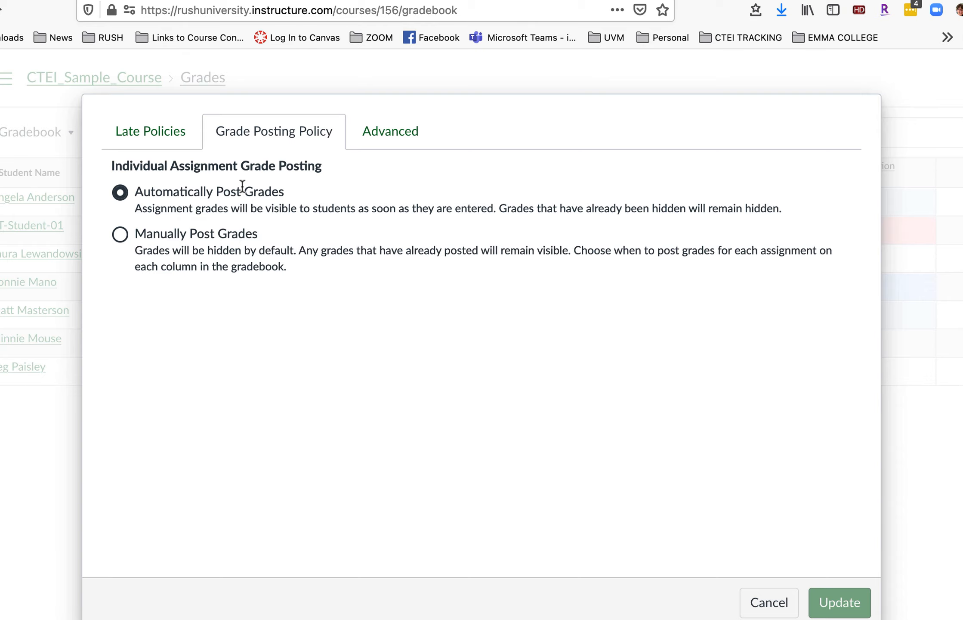
left_click(120, 239)
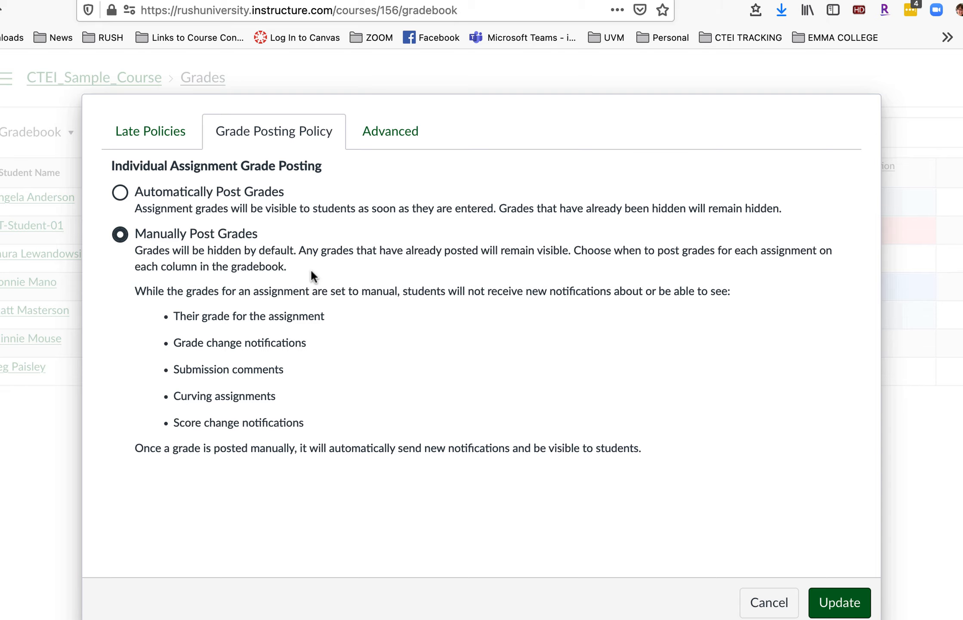
Allow final grade override in the advanced gradebook settings and save the settings
left_click(396, 131)
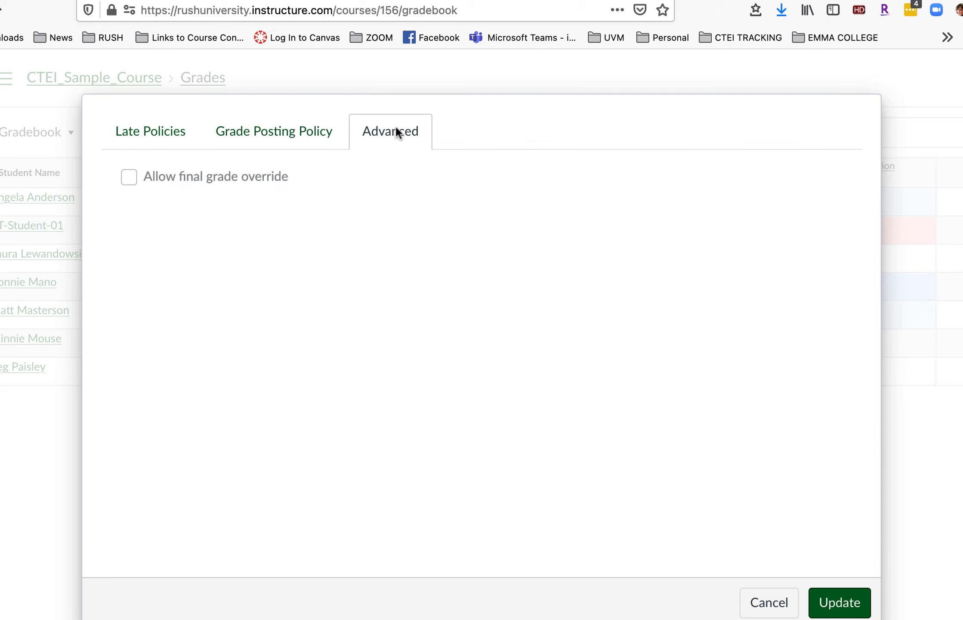
left_click(131, 175)
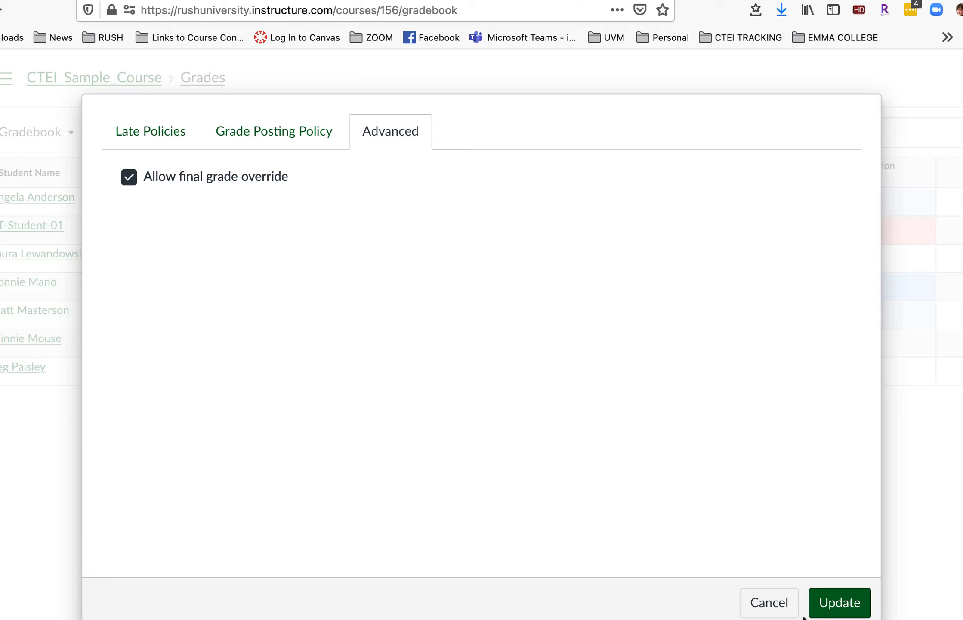
left_click(822, 605)
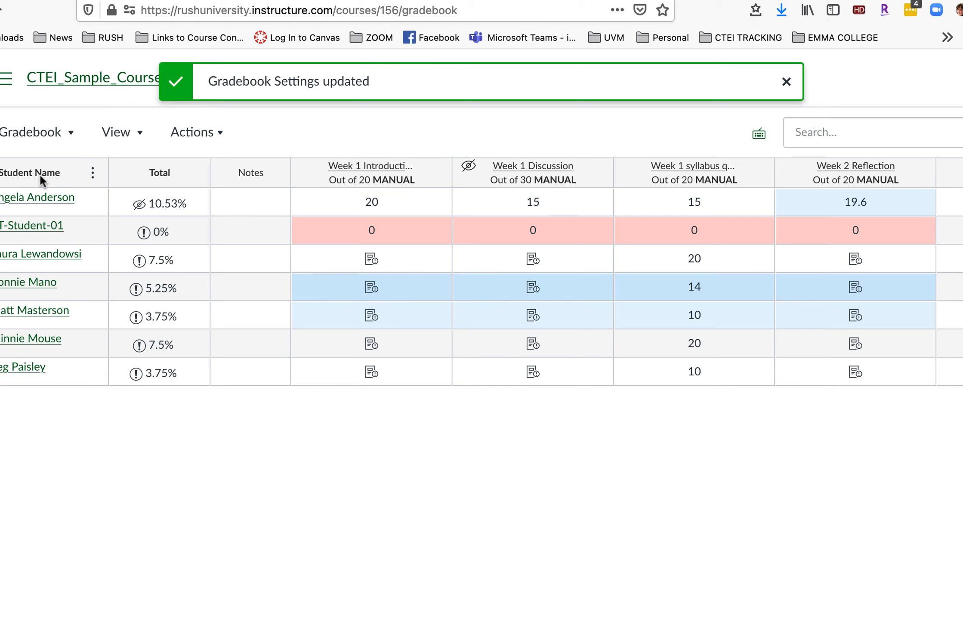
Look at the Student Name column's options for sorting, name display, secondary info and enrollments shown, and close them
left_click(93, 172)
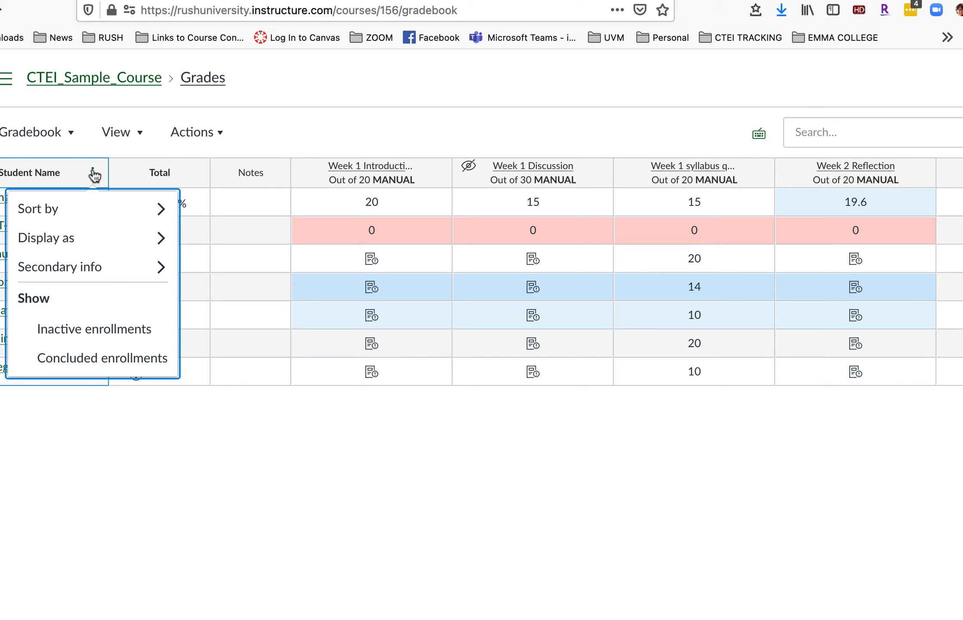
mouse_move(61, 236)
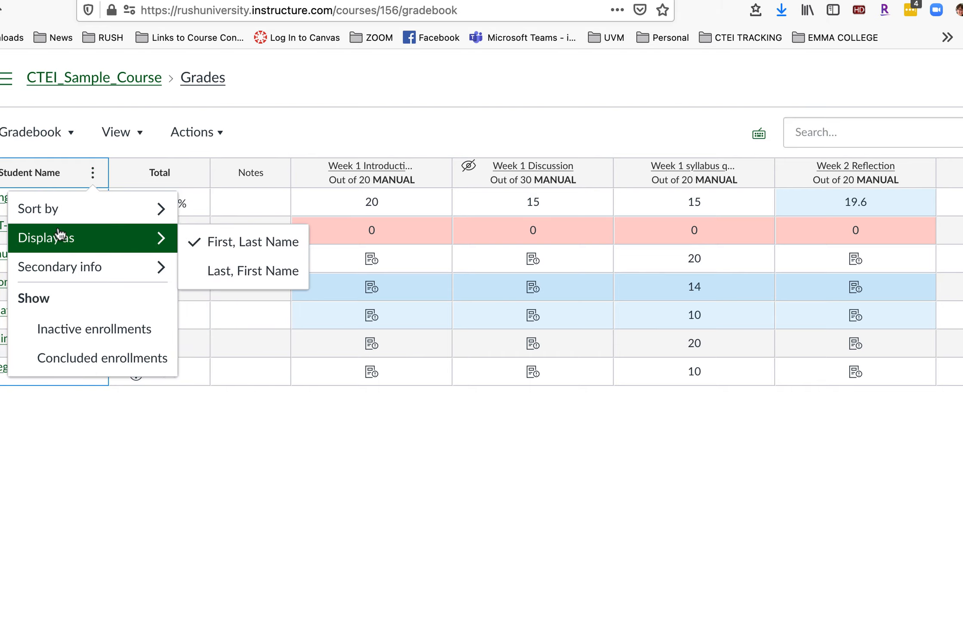
mouse_move(52, 266)
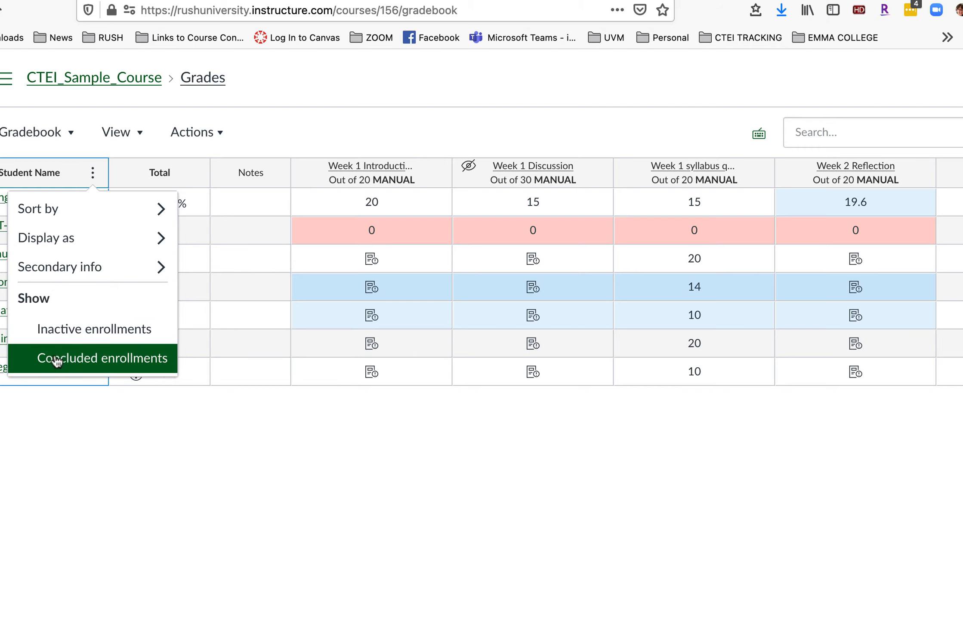
left_click(167, 171)
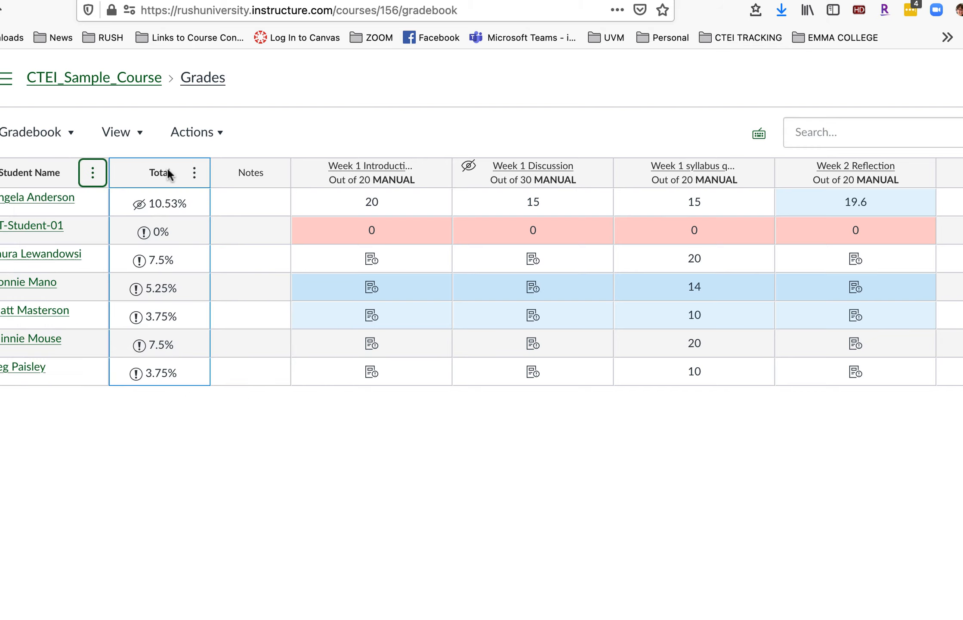
Sort the gradebook by the Total column, grades from high to low
left_click(194, 173)
mouse_move(188, 224)
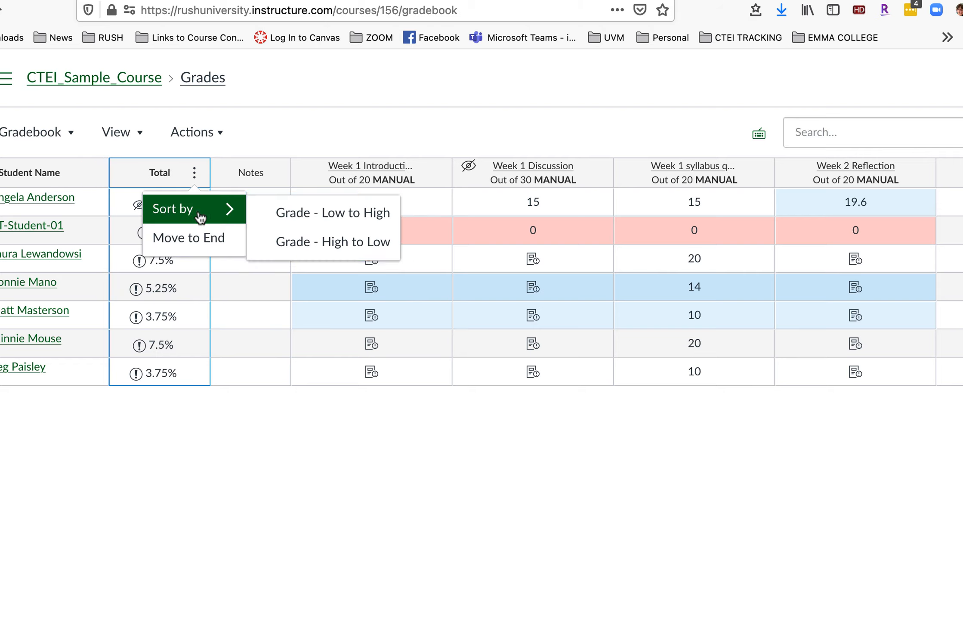
left_click(347, 240)
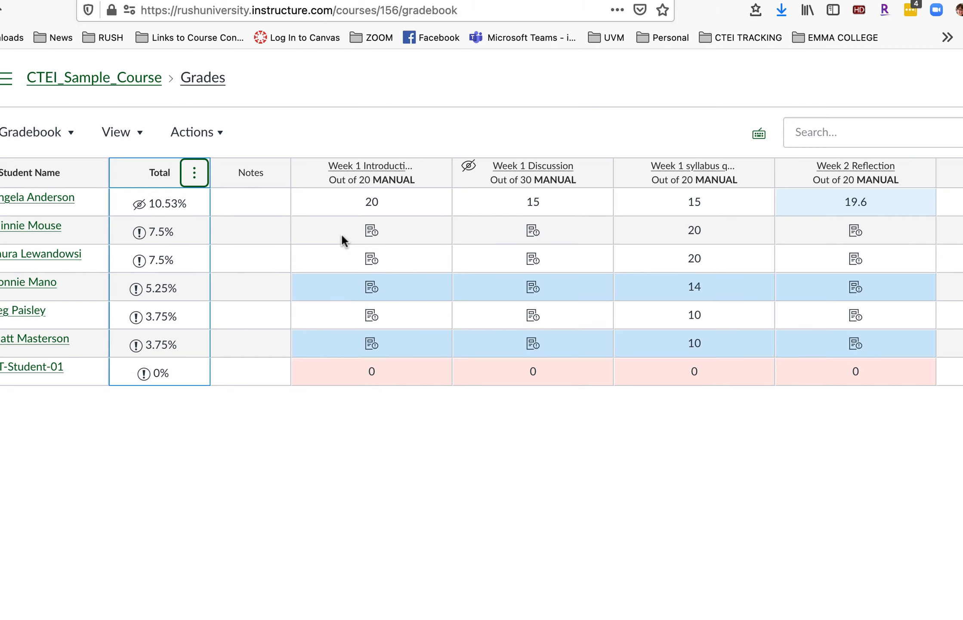
left_click(243, 173)
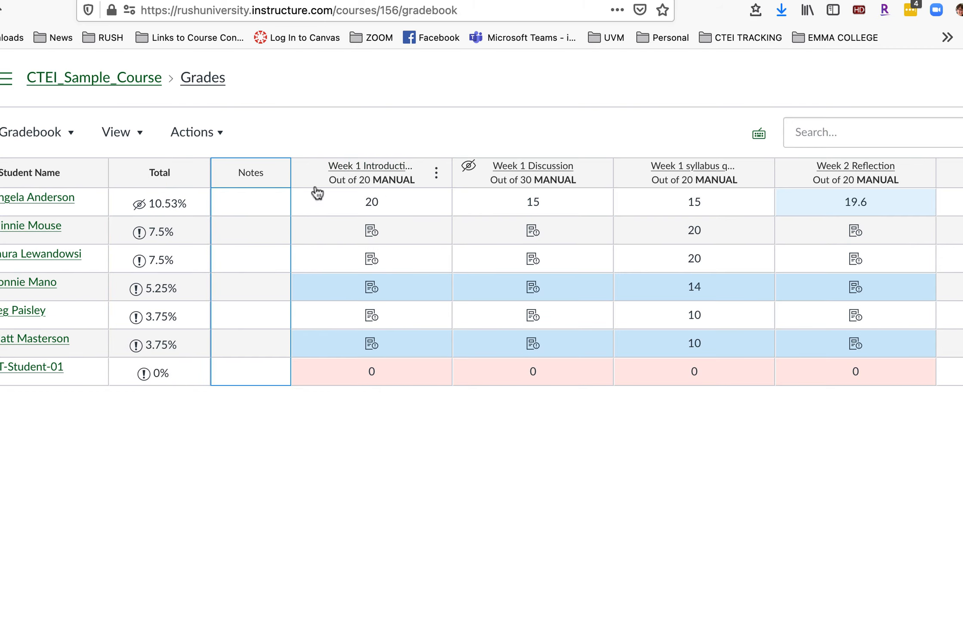
Look at the recipient criteria for messaging students about Week 1 Introductions and close the message without sending it
left_click(437, 174)
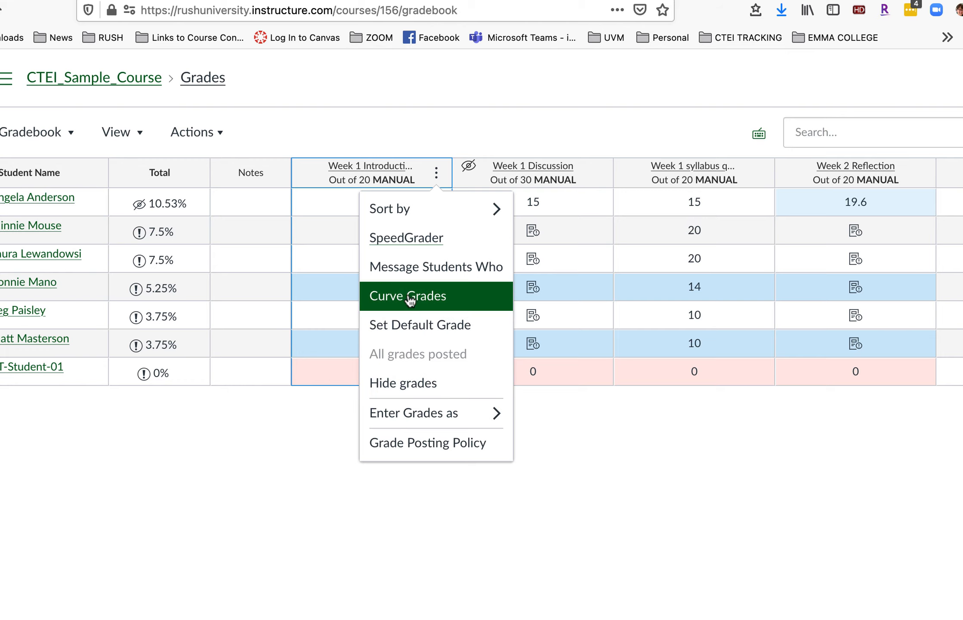
left_click(403, 268)
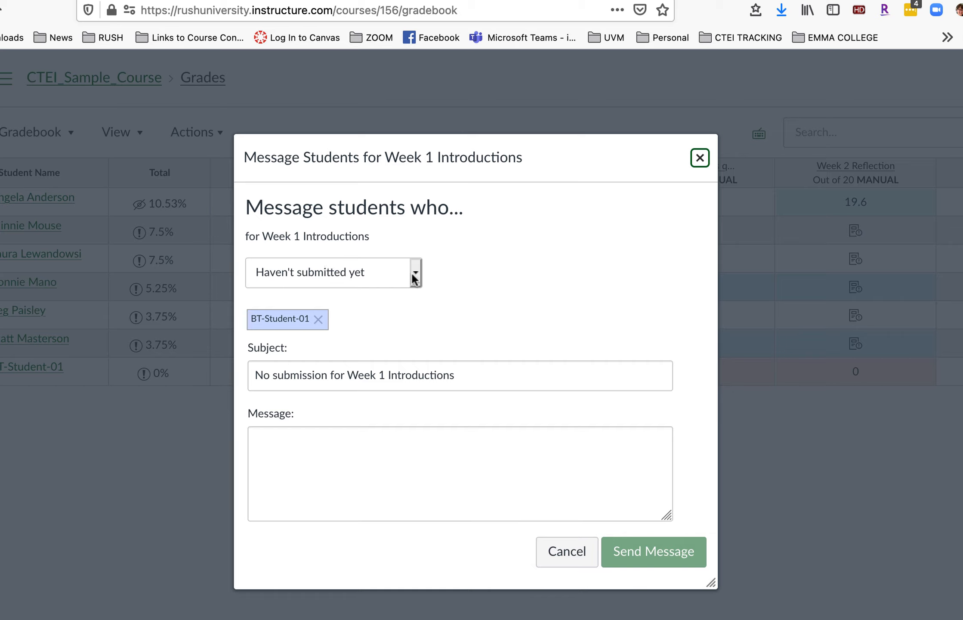
left_click(415, 274)
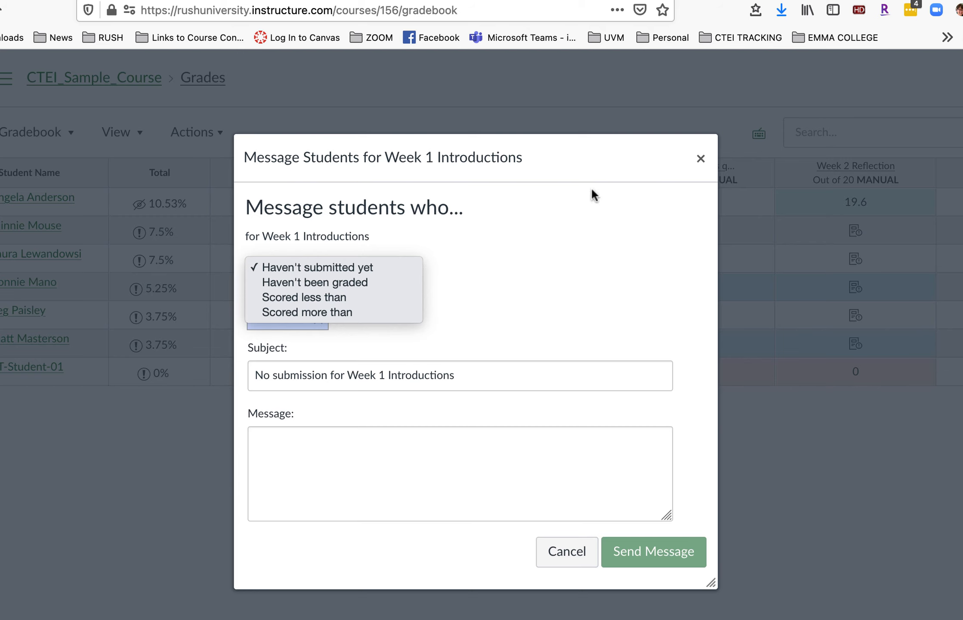
key("Escape")
key("Escape")
Look at the Week 1 Discussion column's grade entry options and its grade posting policy, and close the policy
left_click(597, 173)
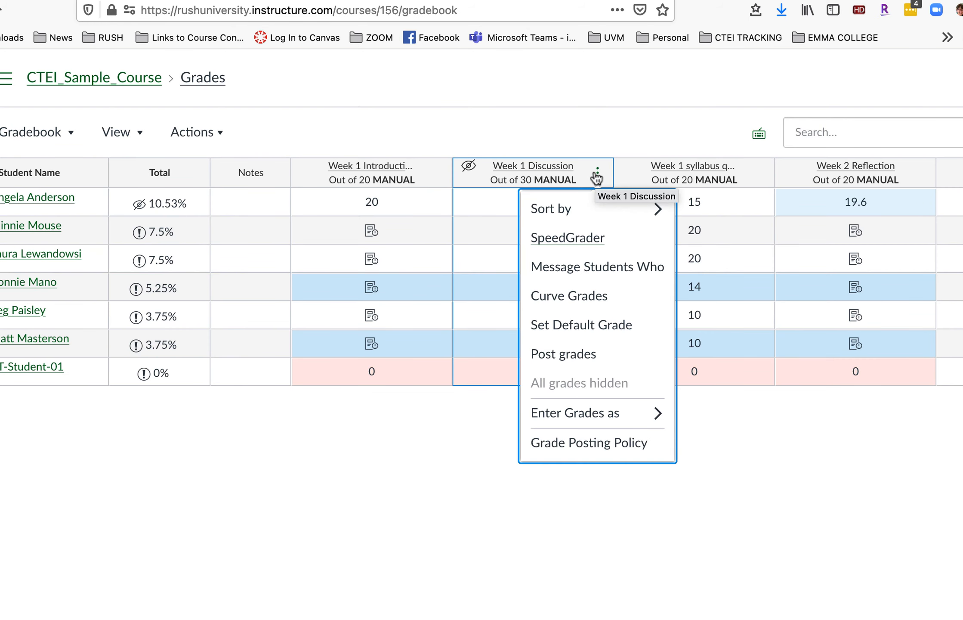
mouse_move(566, 426)
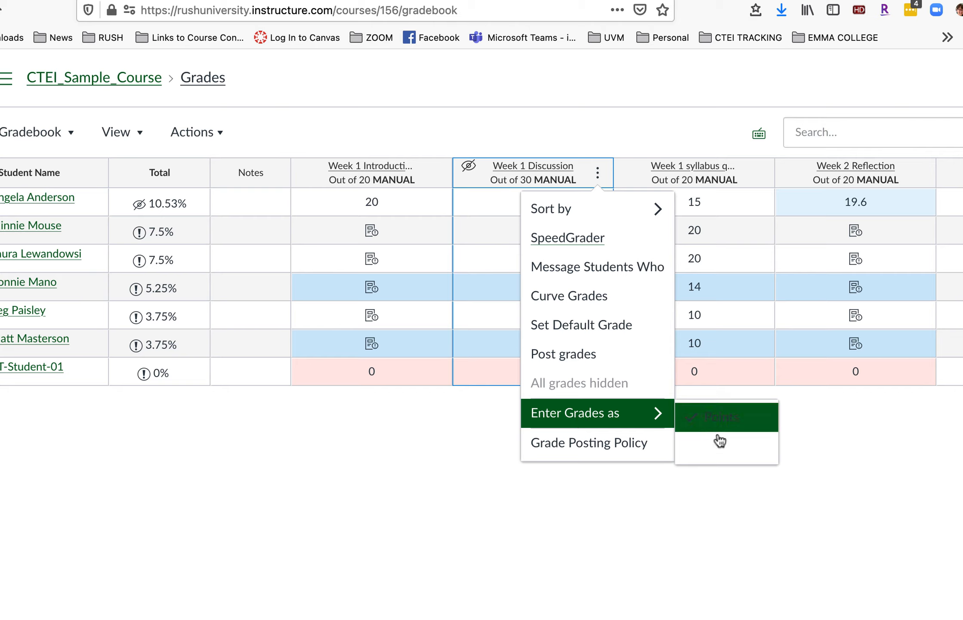
left_click(638, 445)
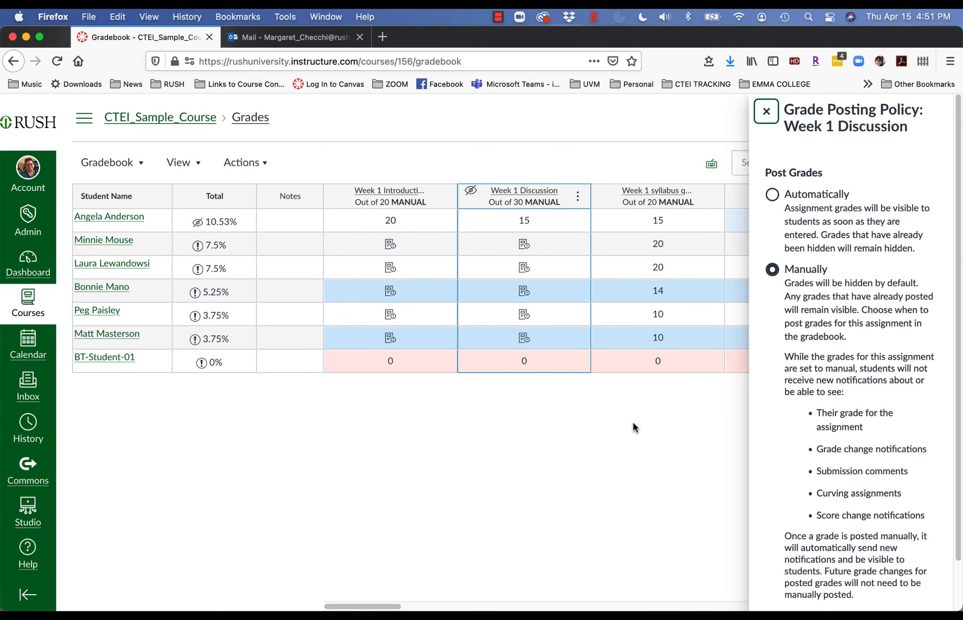
left_click(632, 420)
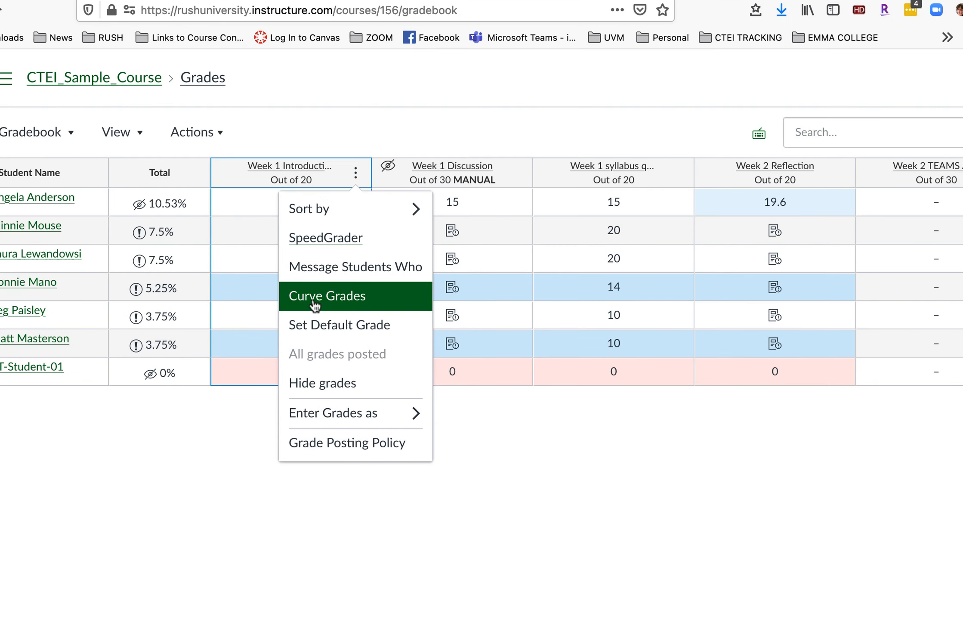
Preview a grade curve for Week 1 Introductions with zeroes assigned to unsubmitted students, and close it without applying
left_click(314, 302)
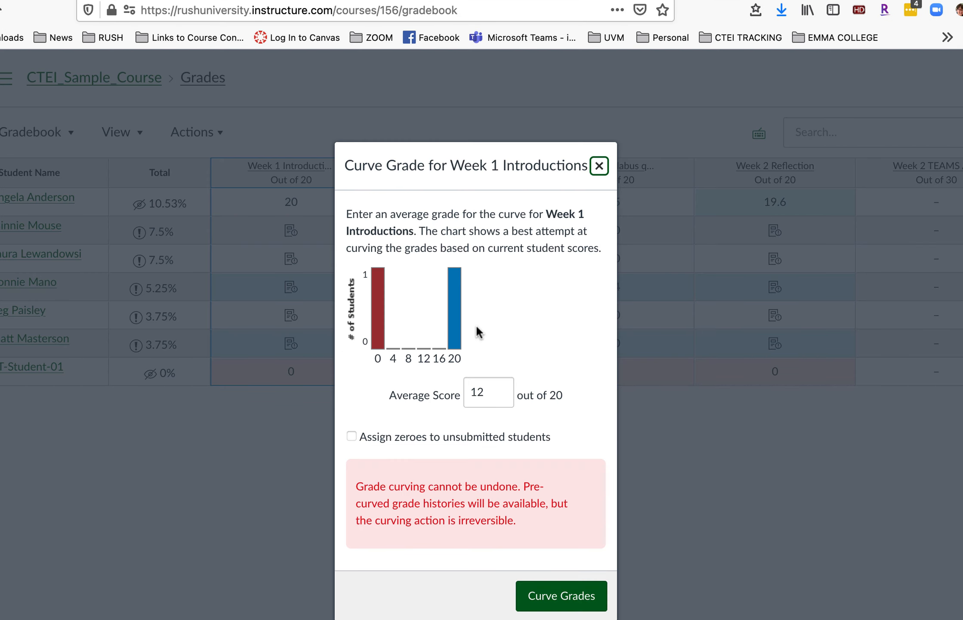
left_click(483, 392)
double_click(482, 392)
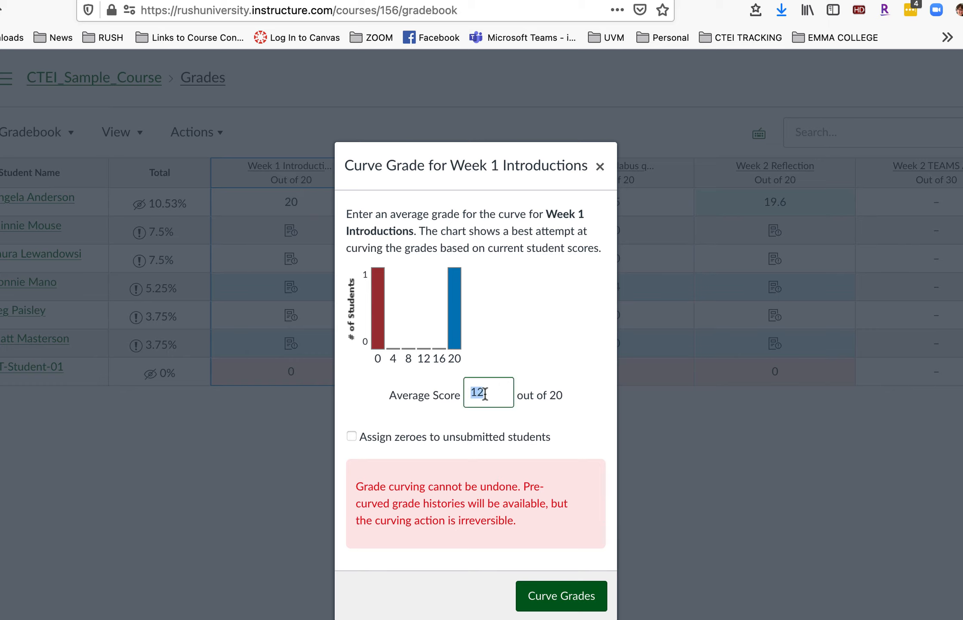
left_click(352, 436)
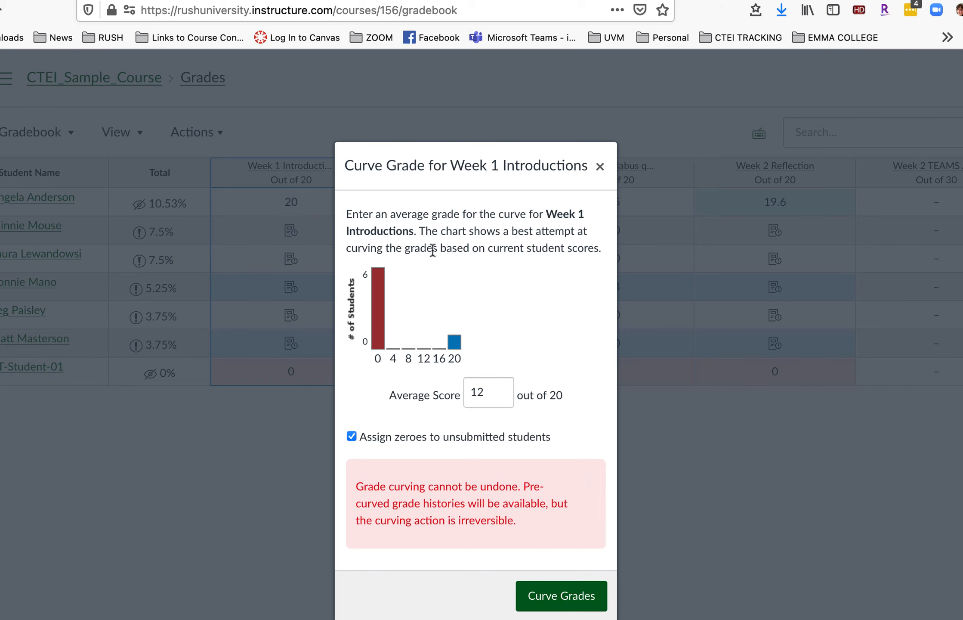
left_click(600, 167)
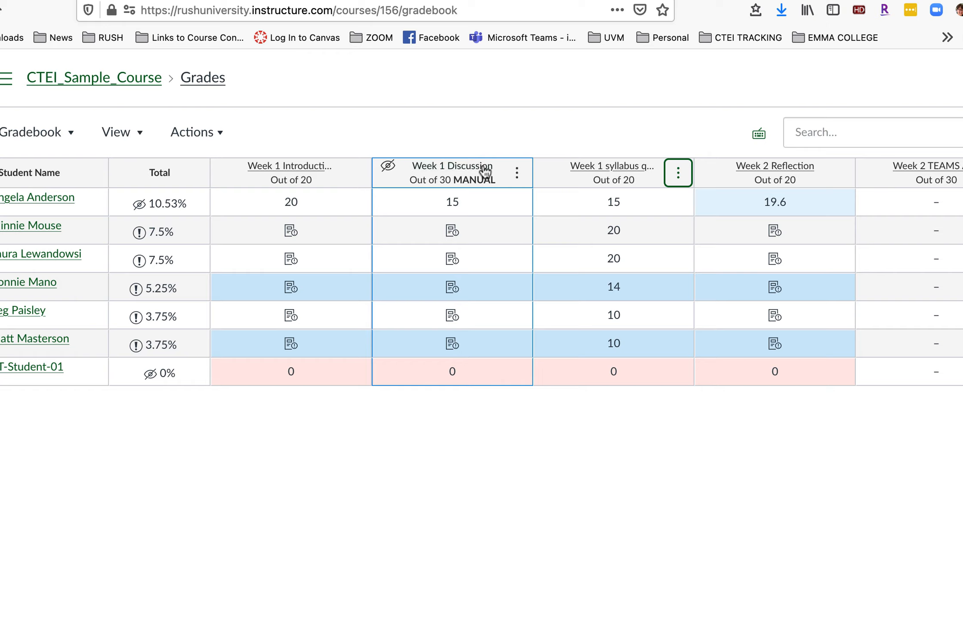
Look at the options for posting the hidden Week 1 Discussion grades and close them without posting
left_click(516, 174)
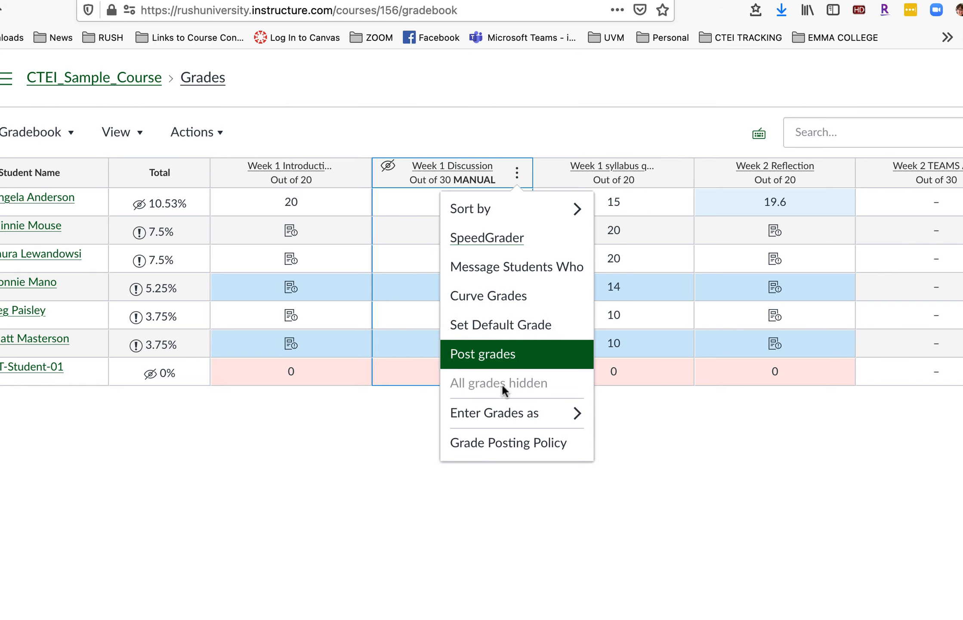
left_click(481, 357)
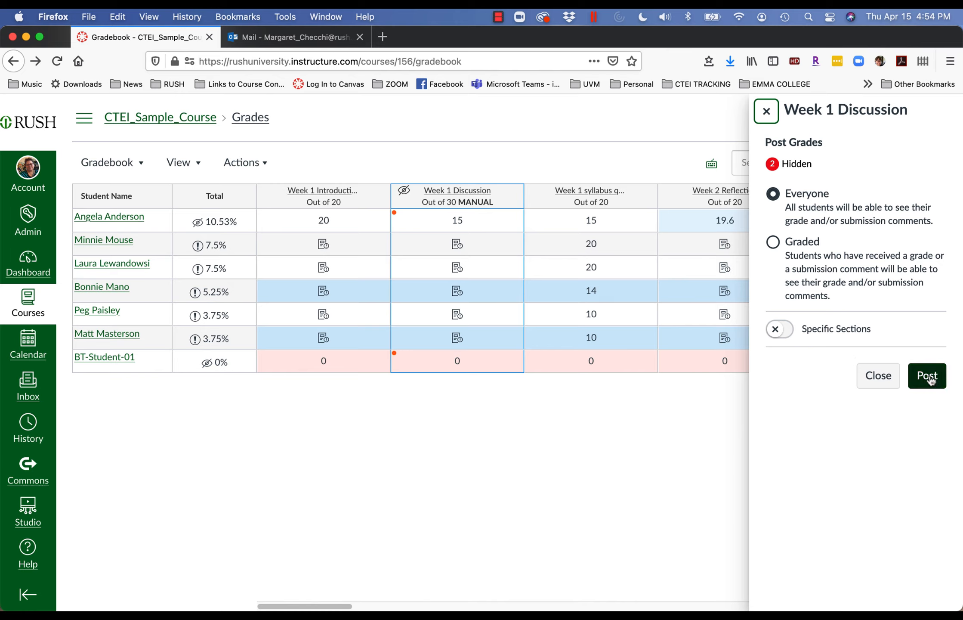
left_click(878, 375)
Change the first student's Week 1 Discussion grade to 20 and open the submission's grade details
left_click(454, 221)
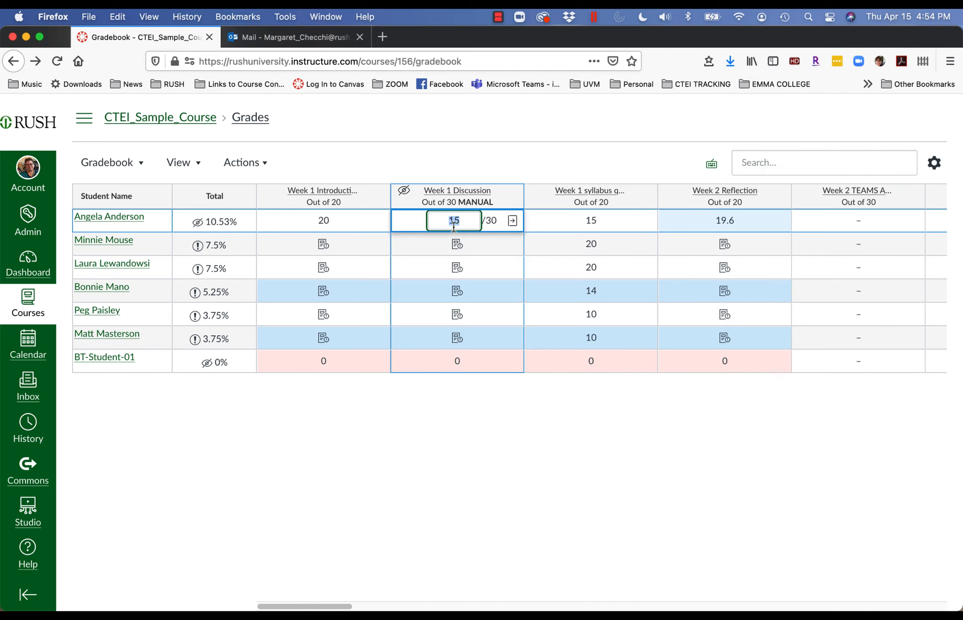
left_click(517, 162)
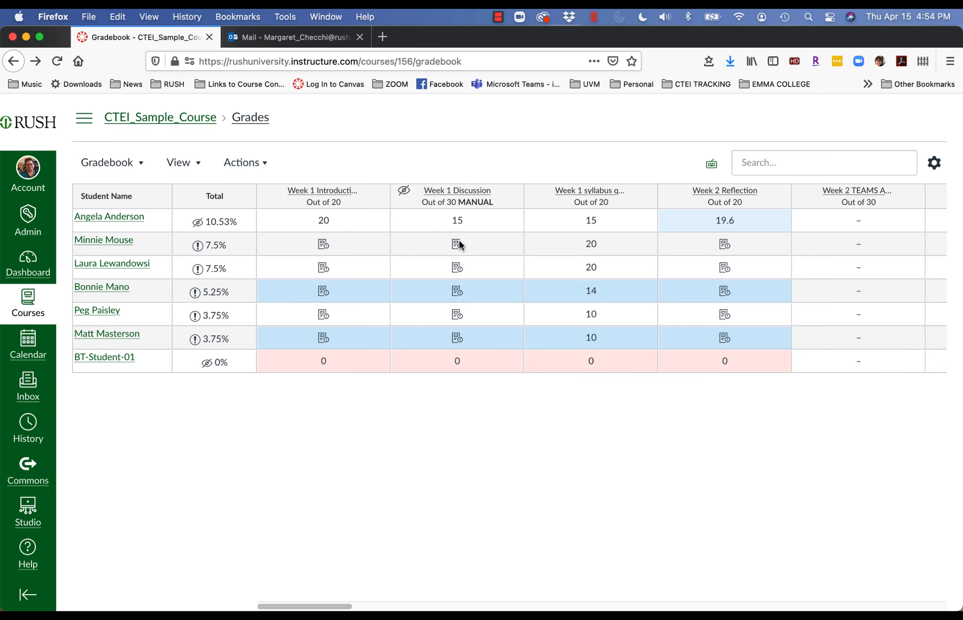
left_click(454, 221)
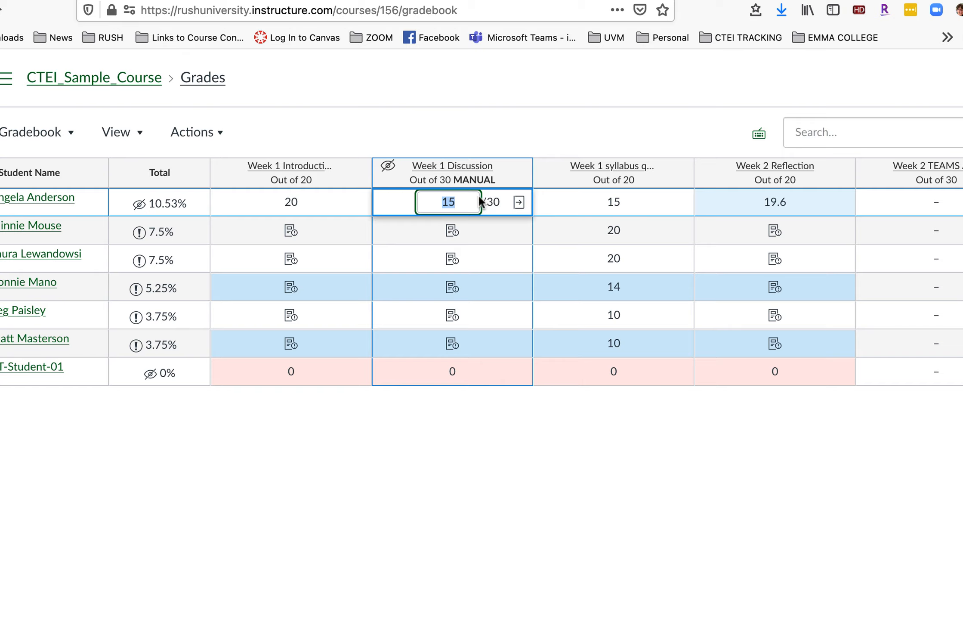
type("20")
left_click(518, 202)
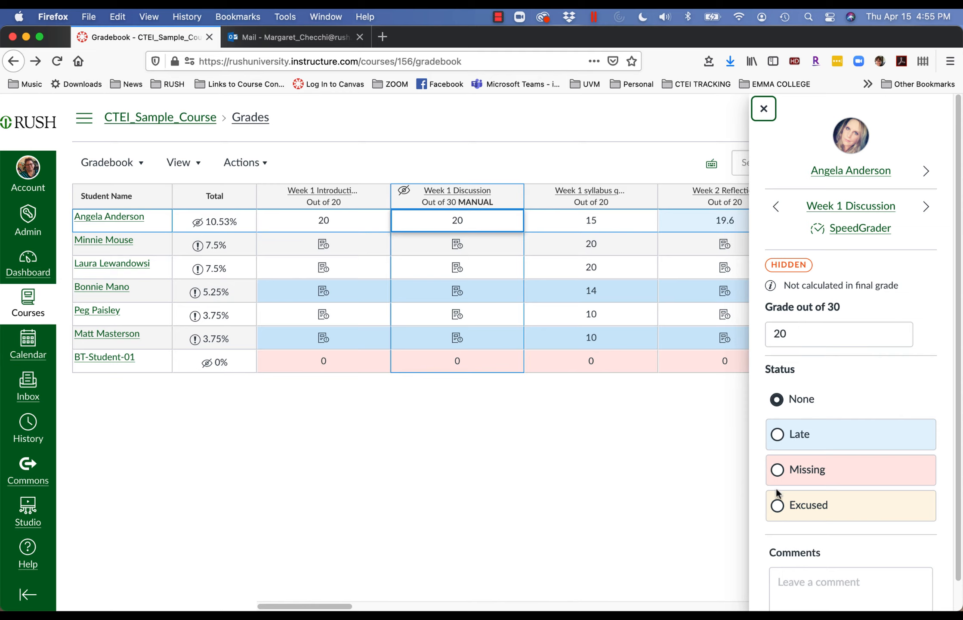
Draft the comment "Just testing; please ignore." on the first student's Week 1 Discussion submission
left_click(778, 584)
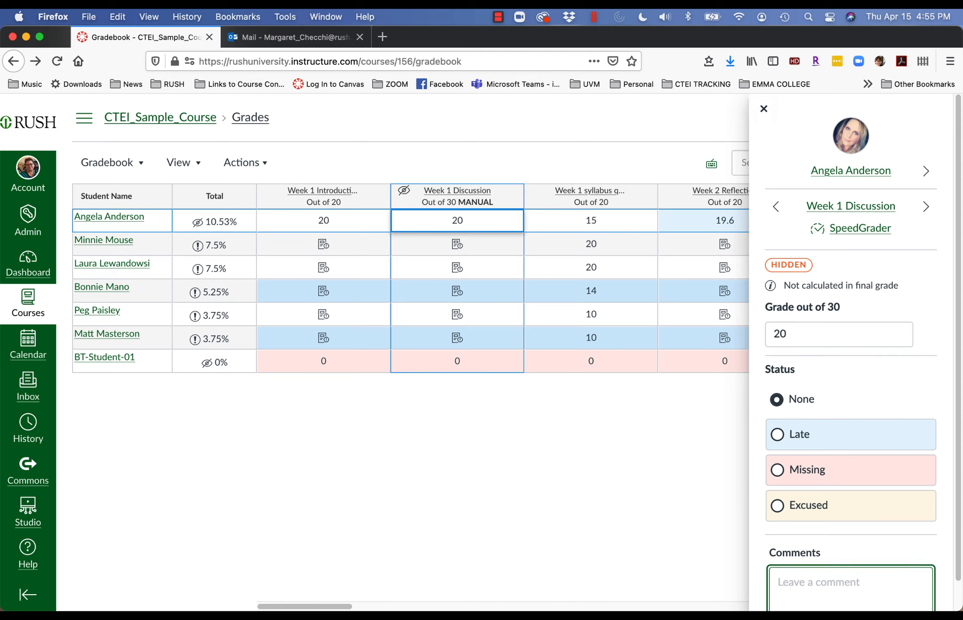
type("Just testing;")
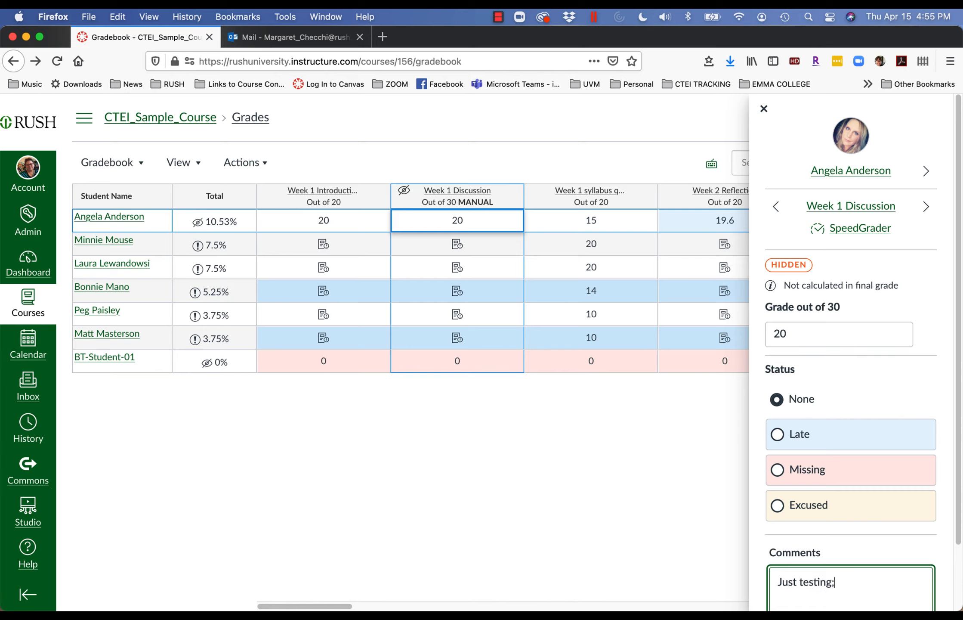
type(" please ignore.")
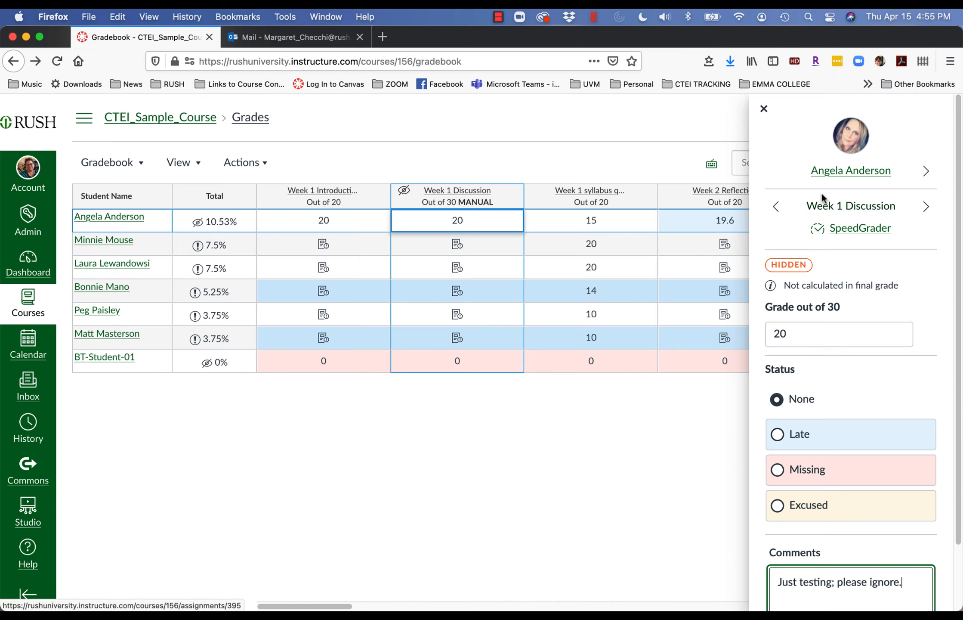
Look at the first student's individual grades page and return to the course gradebook
left_click(845, 173)
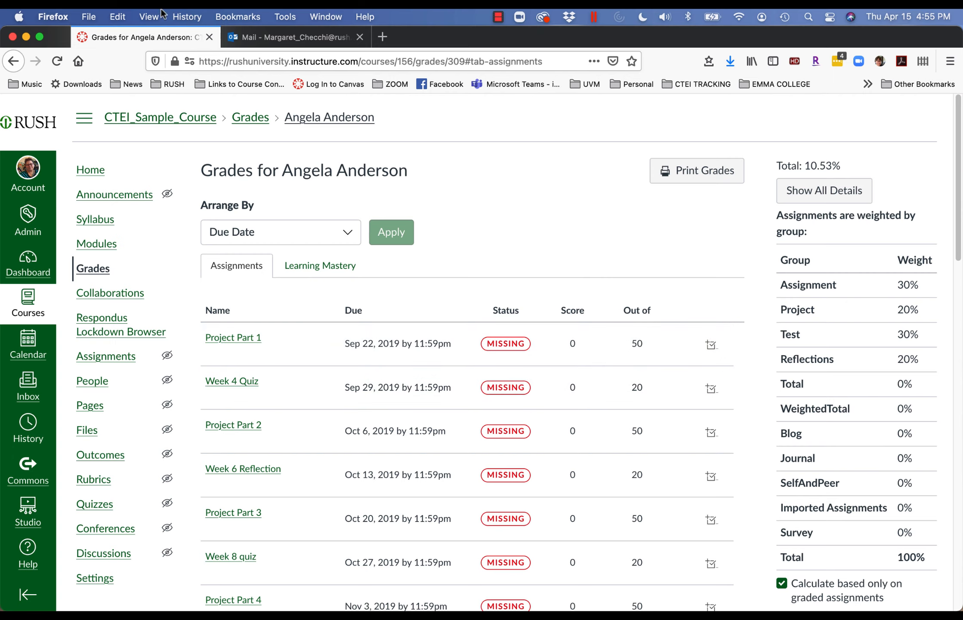
left_click(251, 119)
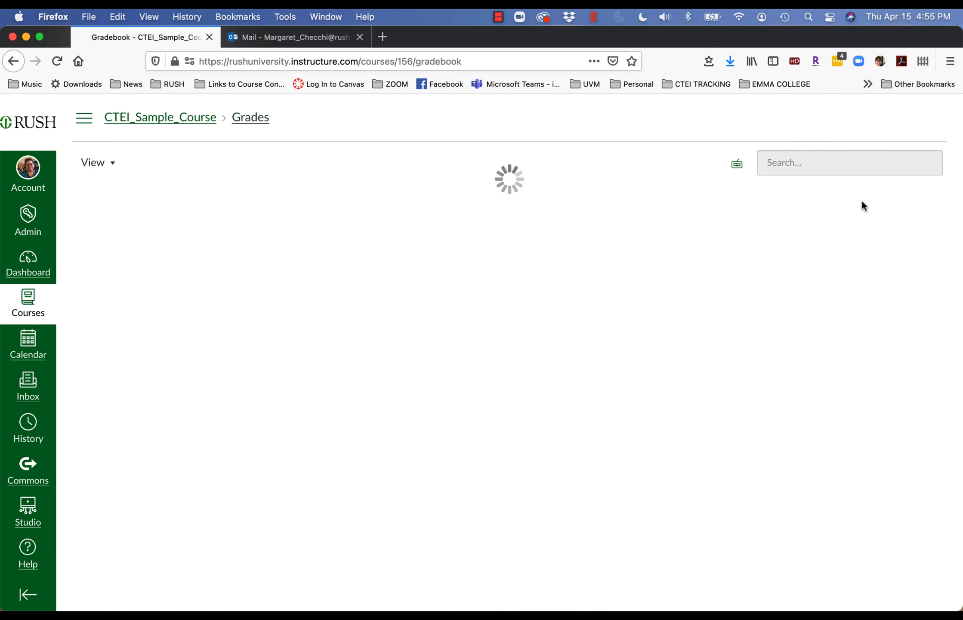
Open the first student's Week 1 Introductions submission in SpeedGrader from its grade details and look through the discussion posts
left_click(411, 218)
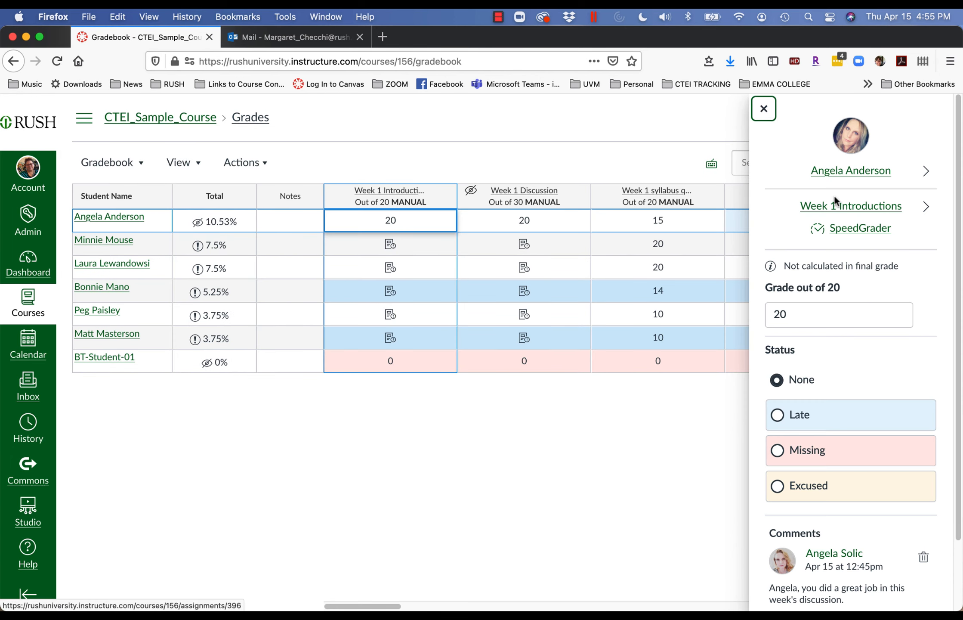
left_click(860, 228)
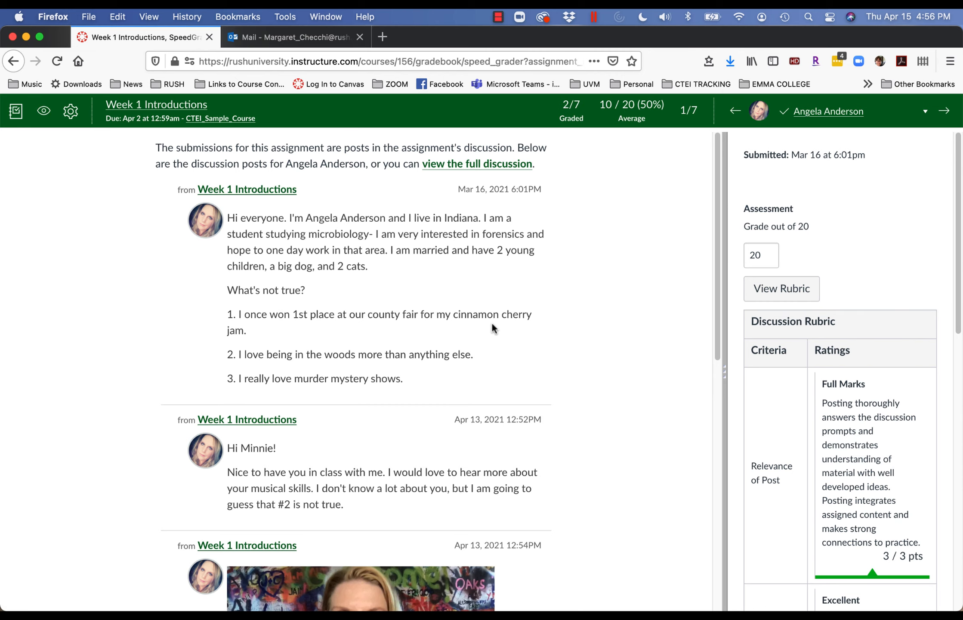
scroll(490, 313, "down", 12)
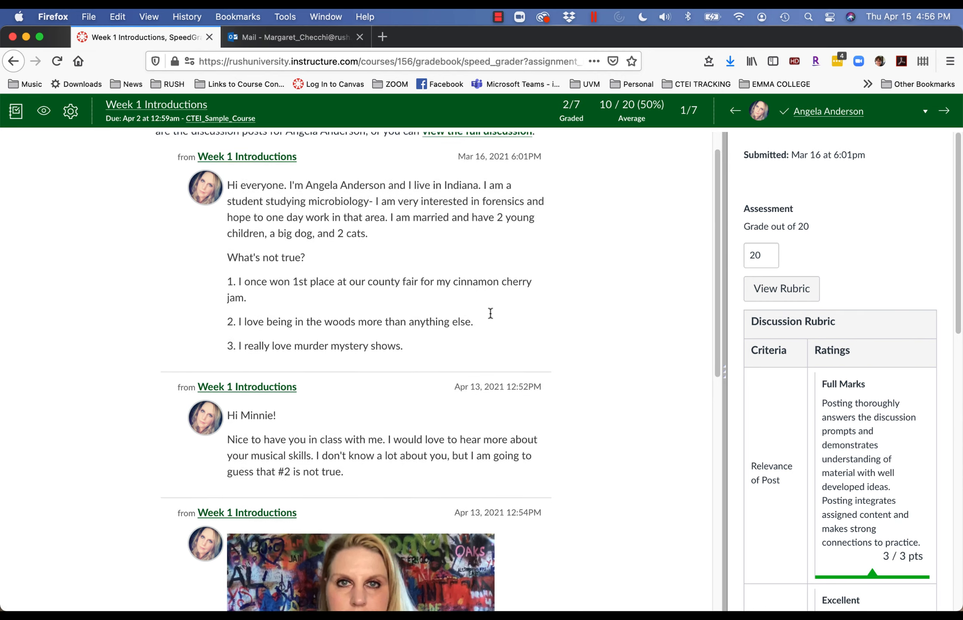
scroll(492, 313, "up", 12)
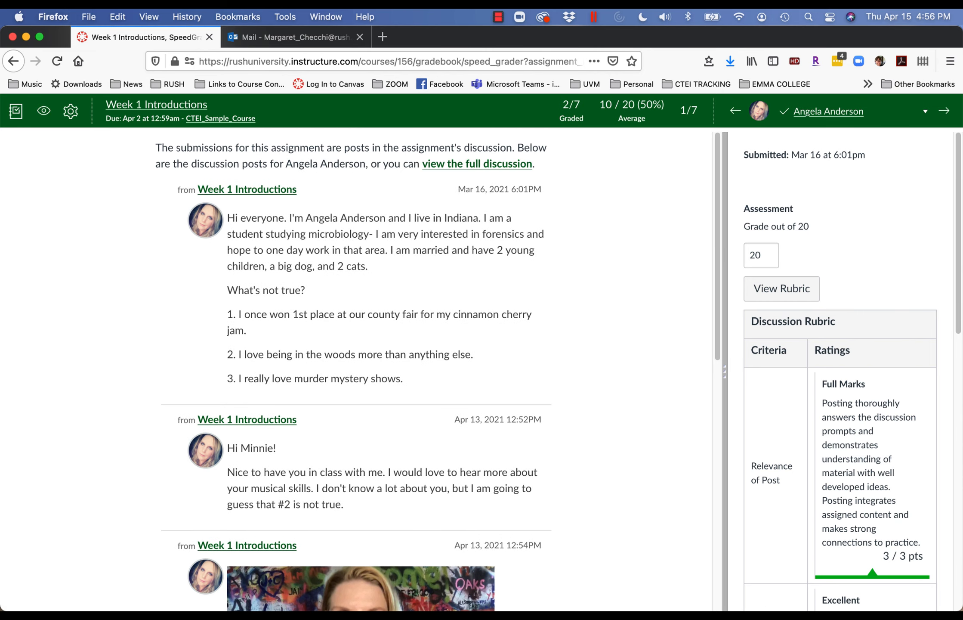